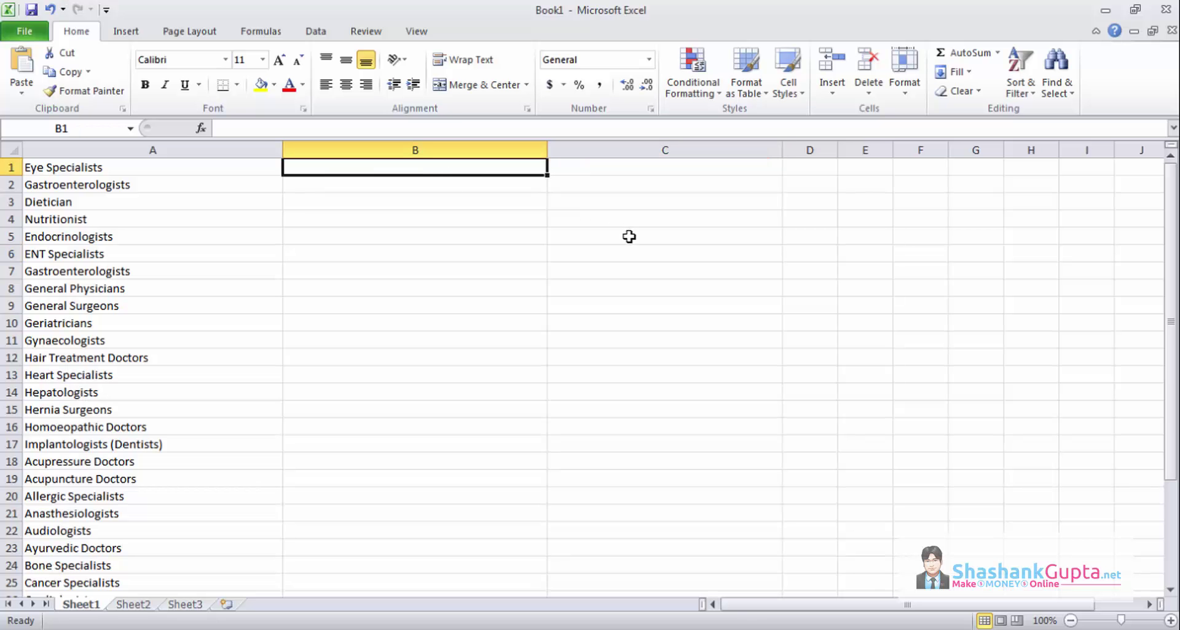
- Enter " In Delhi" with a leading space in B1 and fill it down beside the whole specialty list
{"action": "left_click", "coordinate": [200, 164]}
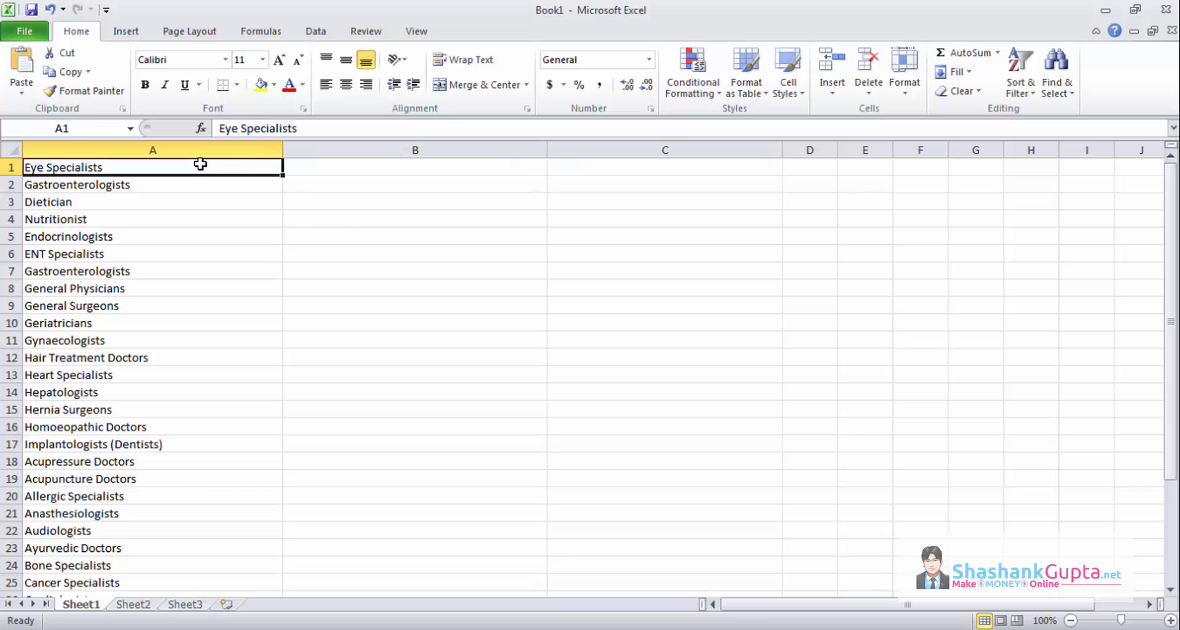
{"action": "left_click", "coordinate": [332, 172]}
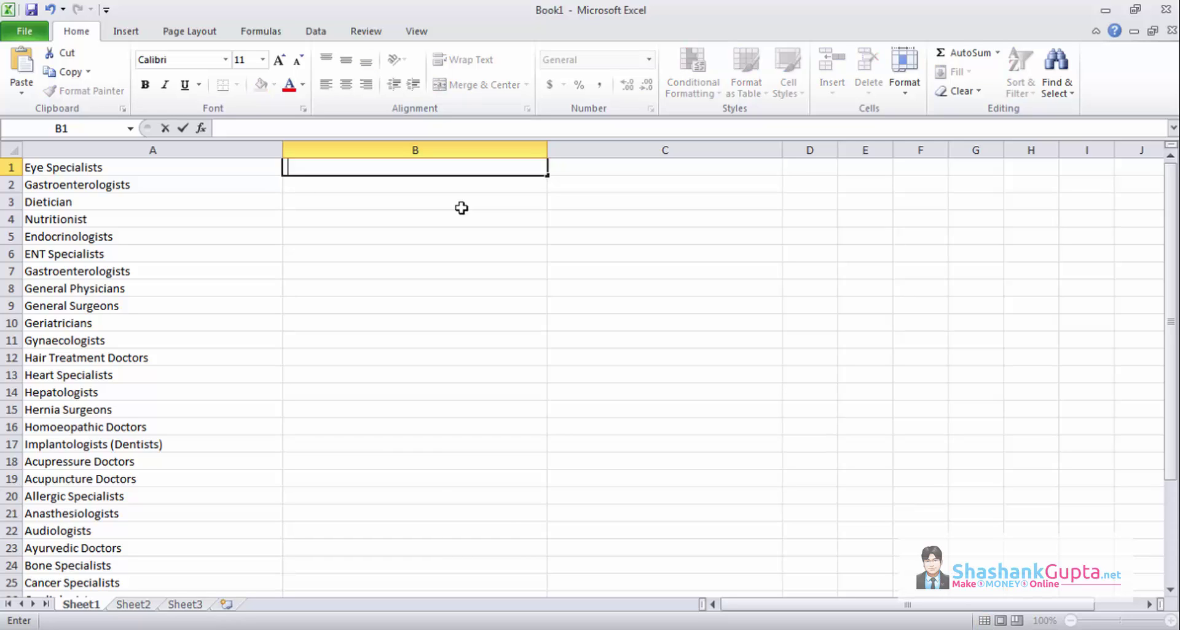
{"action": "type", "text": "In Delhi"}
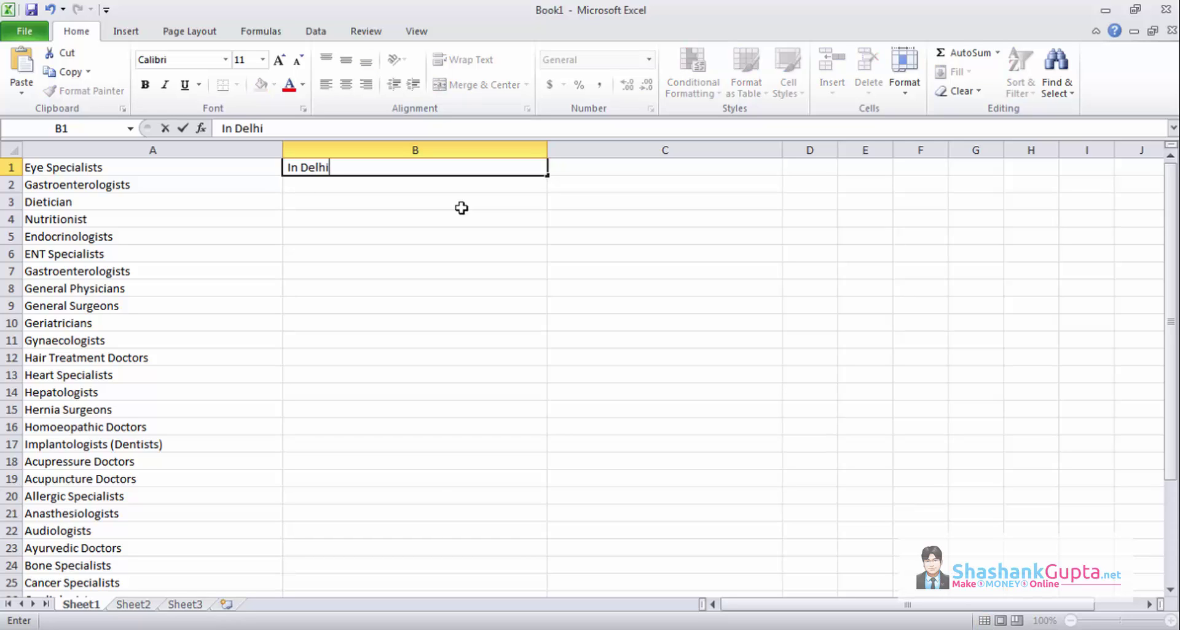
{"action": "key", "text": "Return"}
{"action": "left_click", "coordinate": [474, 166]}
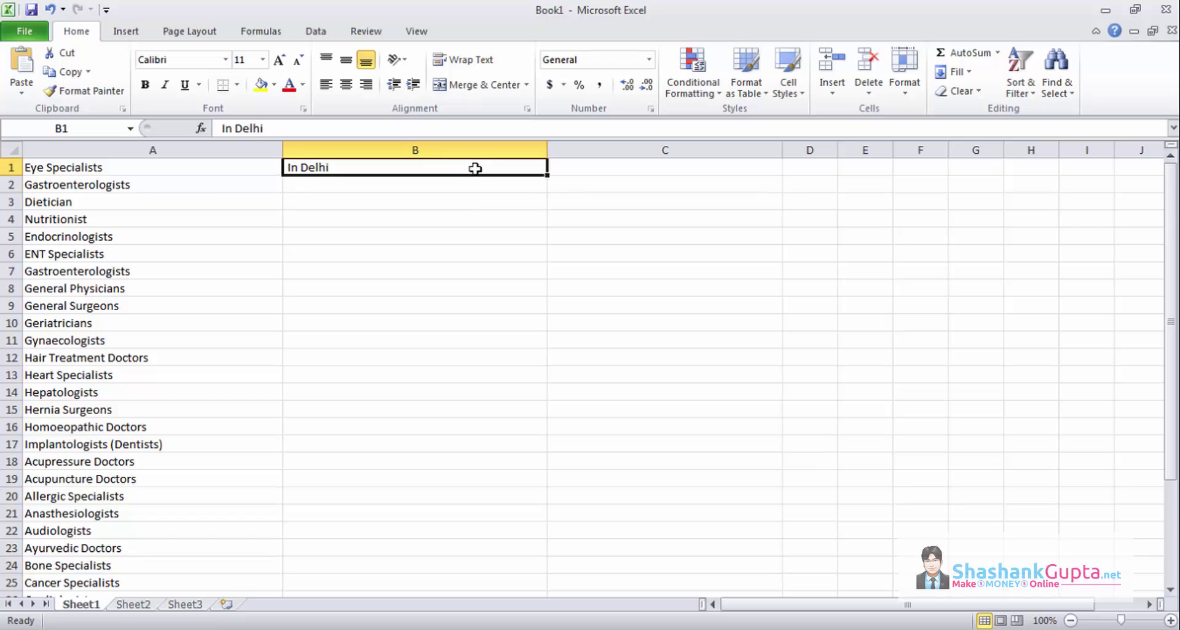
{"action": "double_click", "coordinate": [549, 176]}
- Join A1 and B1 in C1 with =CONCATENATE(A1,B1) and fill the formula down to the end of the list
{"action": "left_click", "coordinate": [588, 165]}
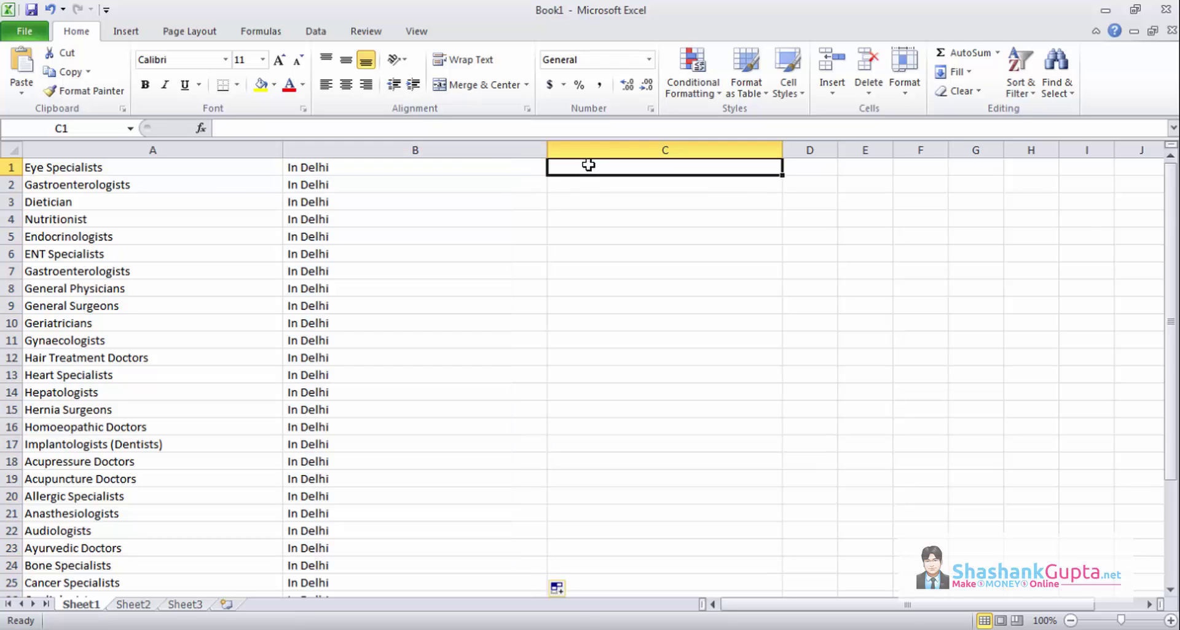
{"action": "type", "text": "=con"}
{"action": "key", "text": "Tab"}
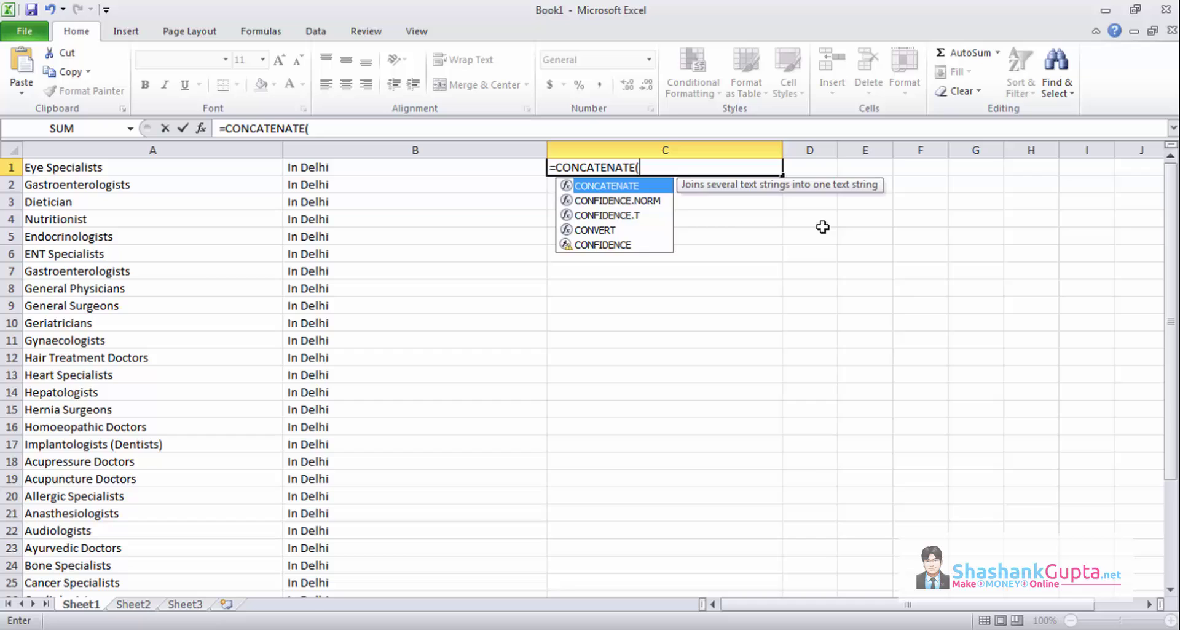
{"action": "key", "text": "Left"}
{"action": "key", "text": "Left"}
{"action": "type", "text": ","}
{"action": "key", "text": "Left"}
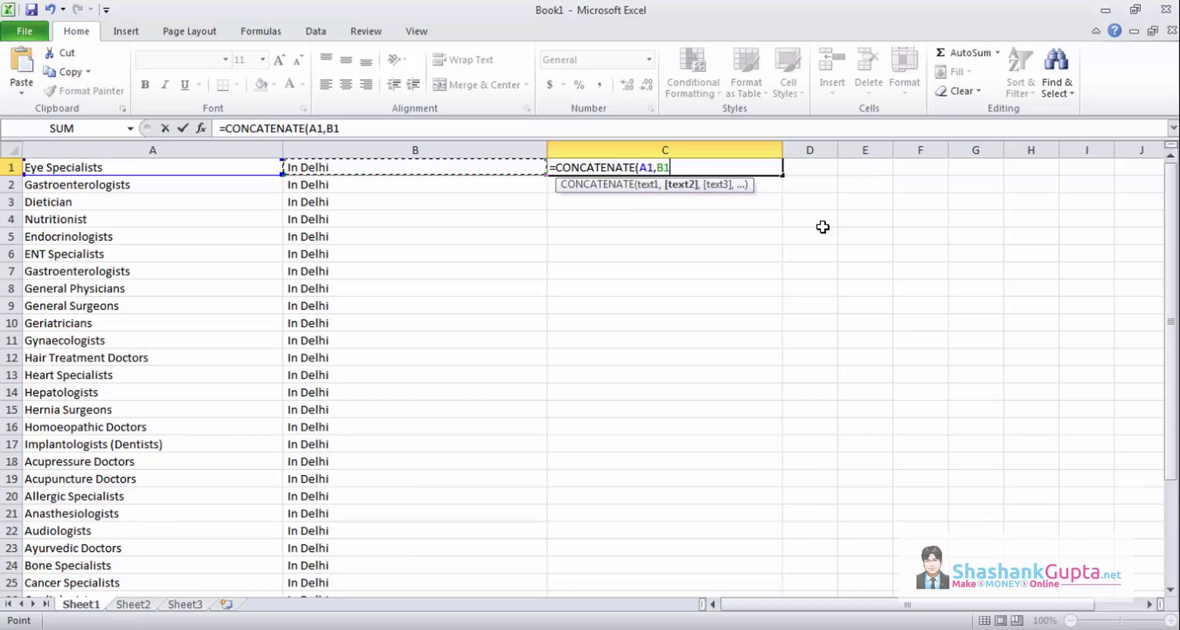
{"action": "key", "text": "Return"}
{"action": "left_click", "coordinate": [771, 165]}
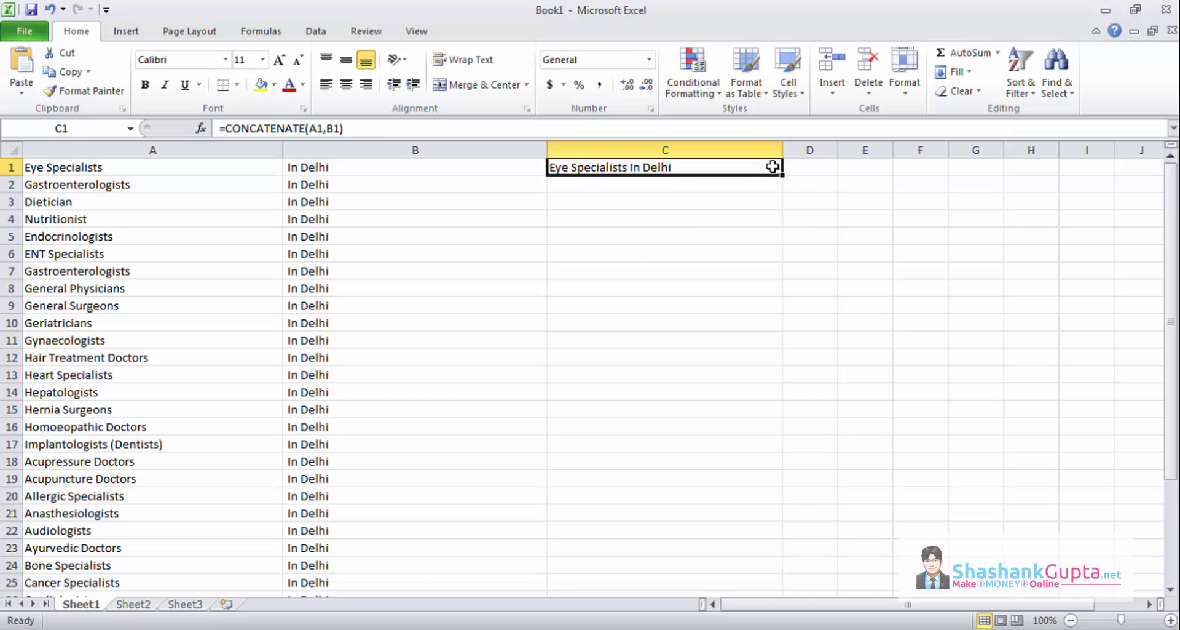
{"action": "double_click", "coordinate": [782, 175]}
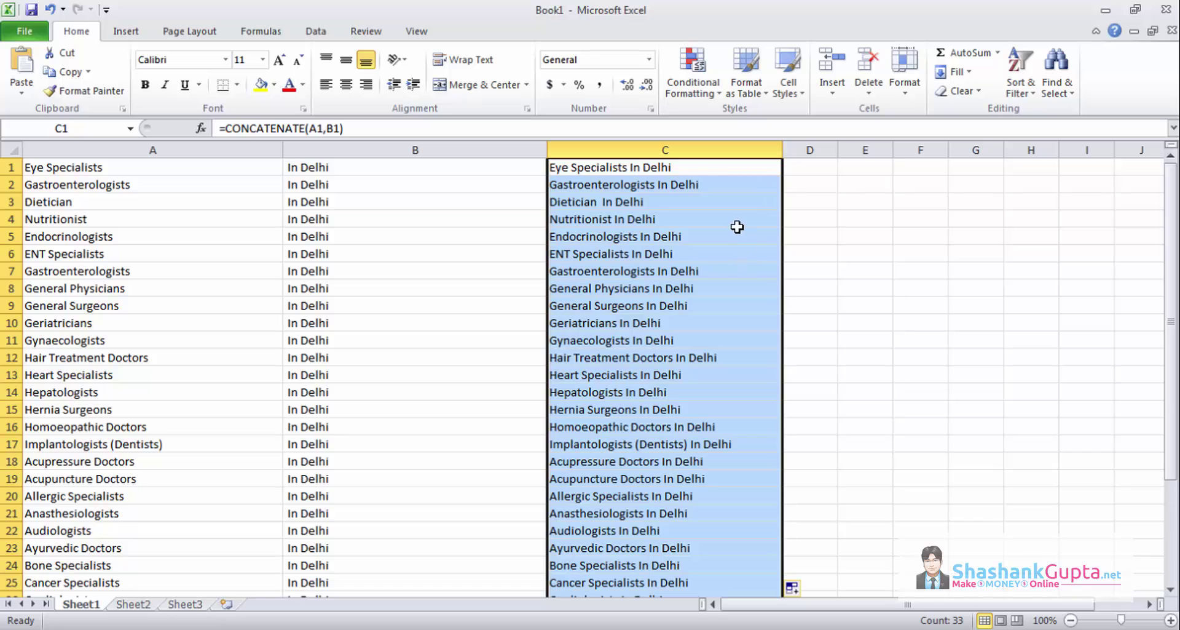
- Copy the combined keyword phrases in C1:C33
{"action": "left_click", "coordinate": [710, 239]}
{"action": "left_click", "coordinate": [692, 170]}
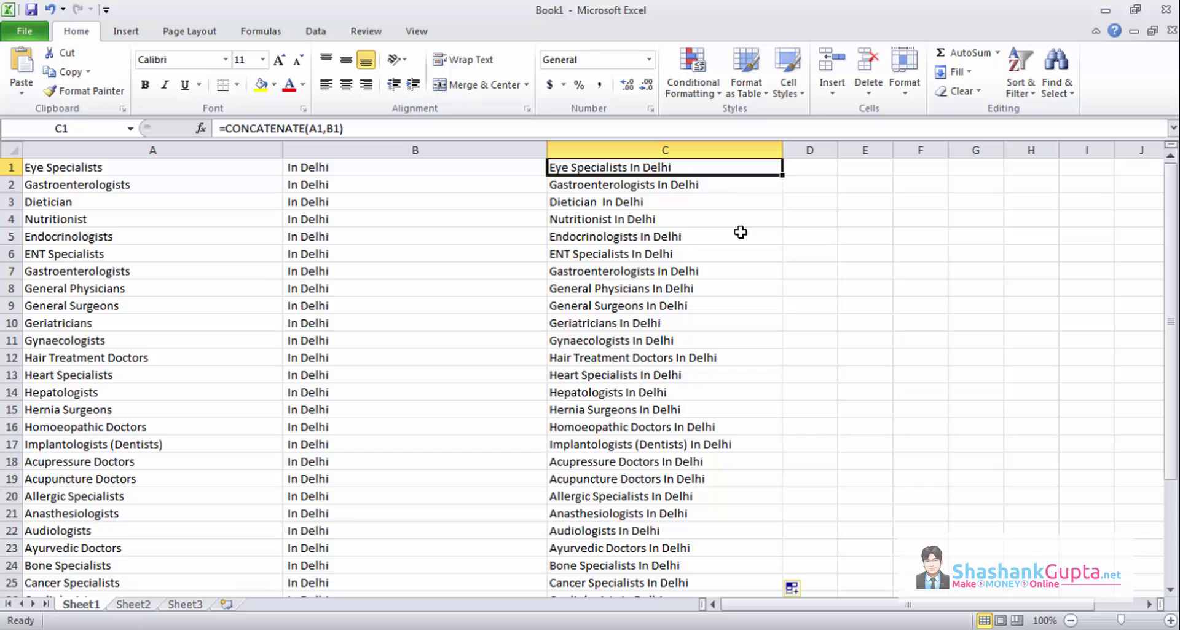
{"action": "scroll", "coordinate": [741, 232], "scroll_direction": "down", "scroll_amount": 7}
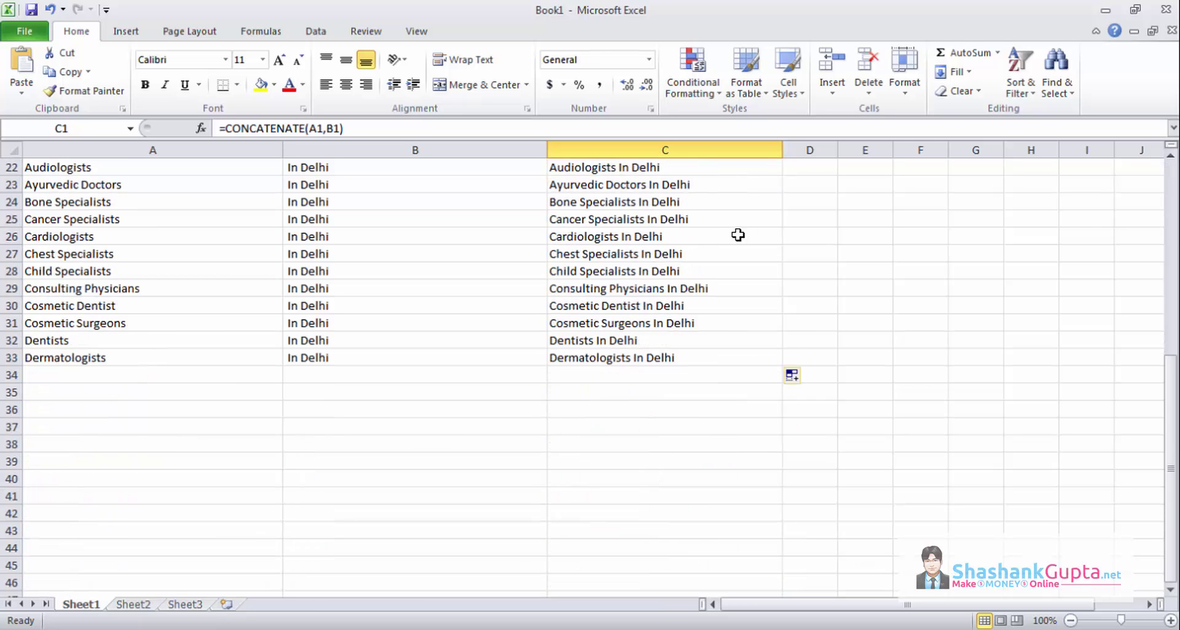
{"action": "left_click", "coordinate": [685, 346], "text": "shift"}
{"action": "scroll", "coordinate": [692, 346], "scroll_direction": "up", "scroll_amount": 7}
{"action": "key", "text": "ctrl+c"}
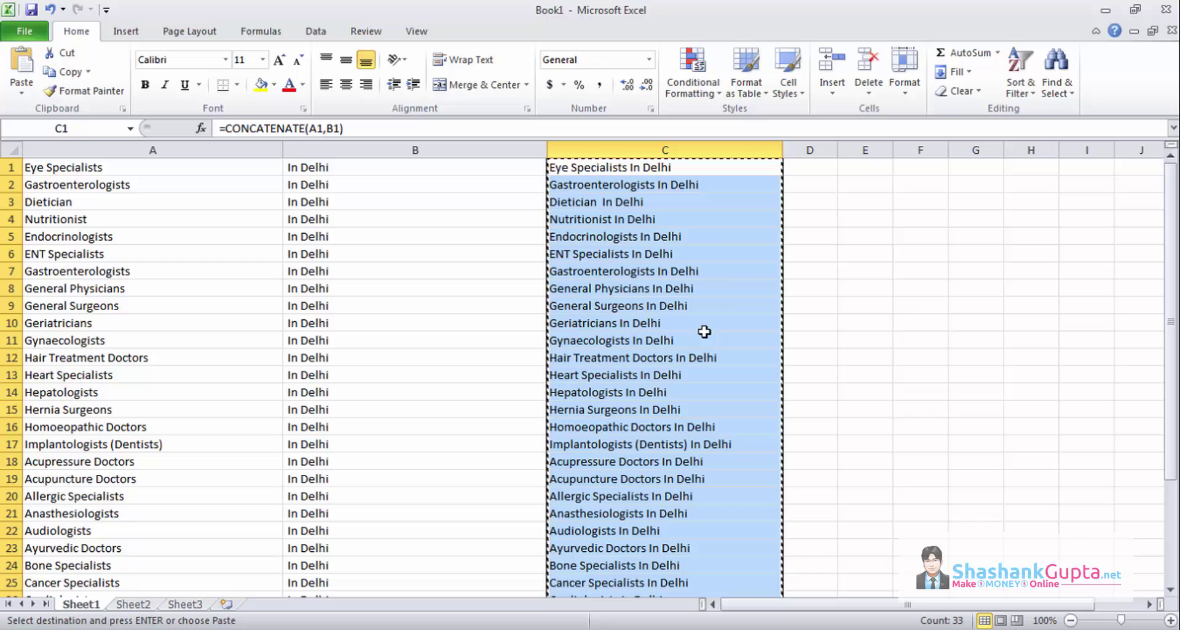
- Switch to the GSA folder window and create a new text document named "email spider.txt"
{"action": "key", "text": "alt+Tab"}
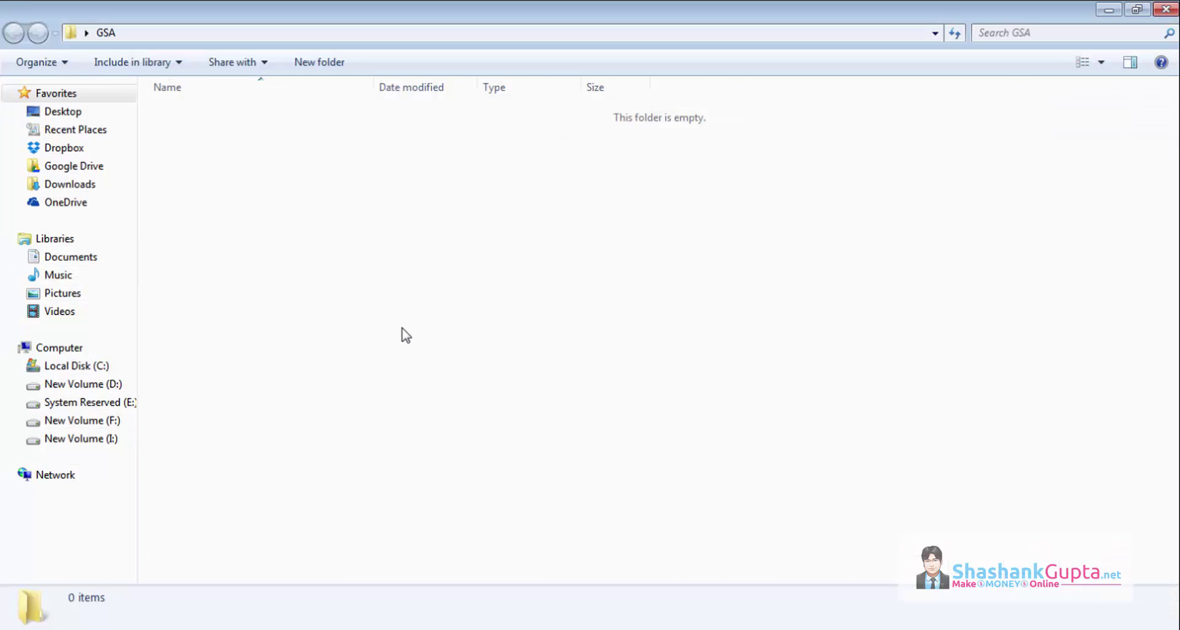
{"action": "right_click", "coordinate": [435, 254]}
{"action": "mouse_move", "coordinate": [609, 484]}
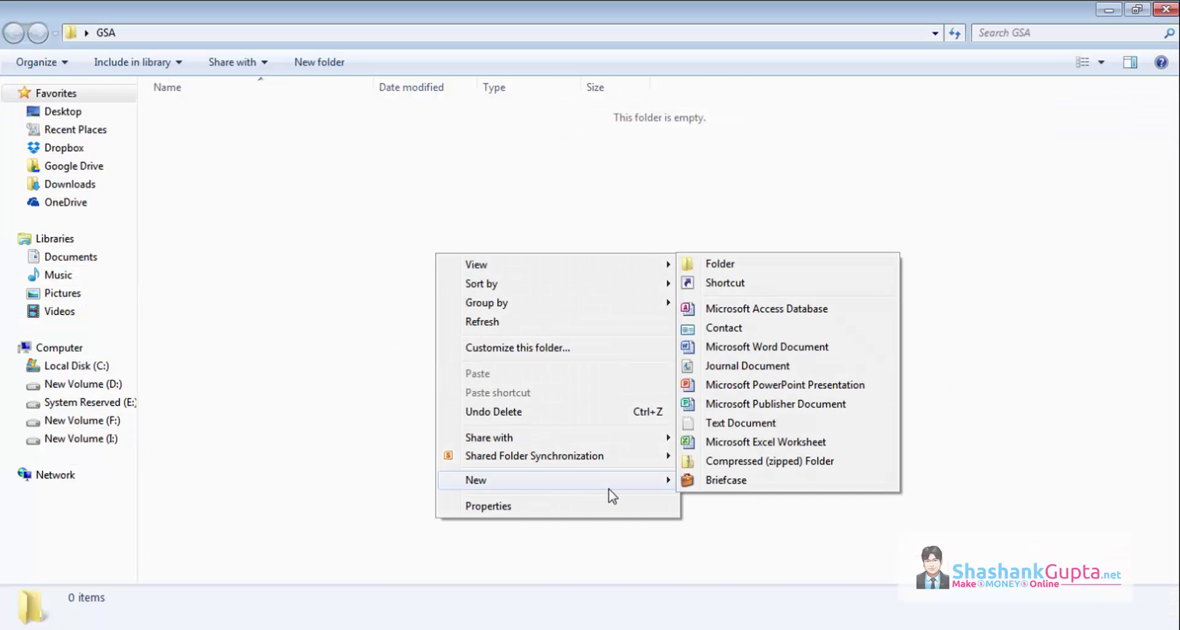
{"action": "left_click", "coordinate": [752, 424]}
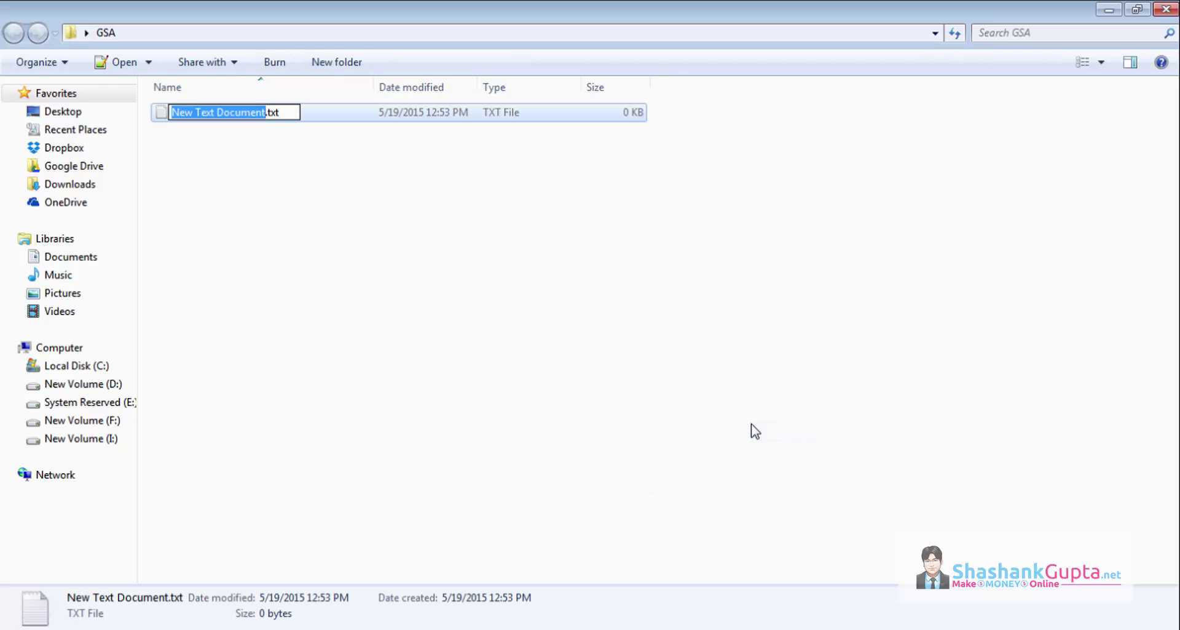
{"action": "type", "text": "email spi"}
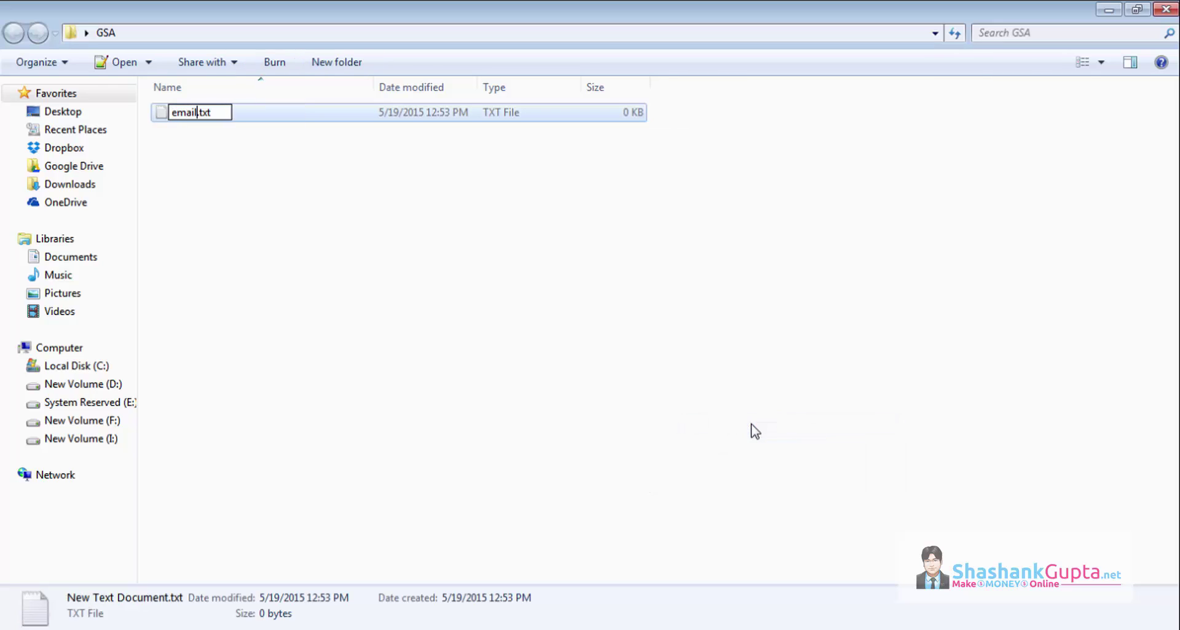
{"action": "type", "text": "der"}
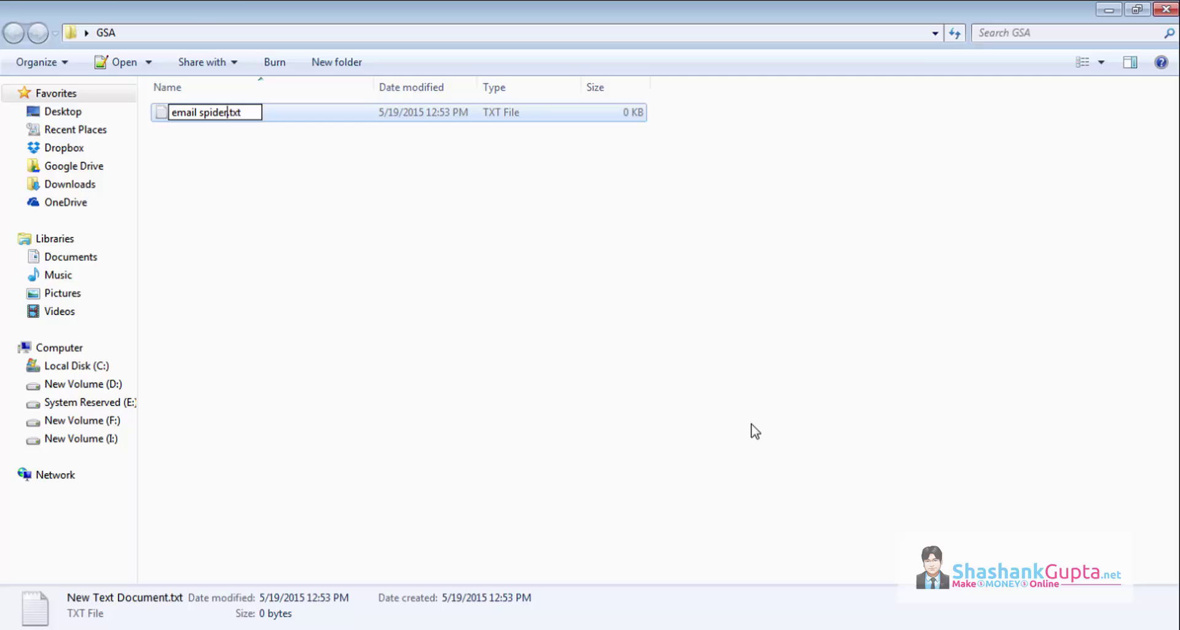
{"action": "key", "text": "Return"}
- Open email spider.txt in Notepad++, paste the copied keyword phrases and check the list from its first line
{"action": "key", "text": "Return"}
{"action": "key", "text": "ctrl+v"}
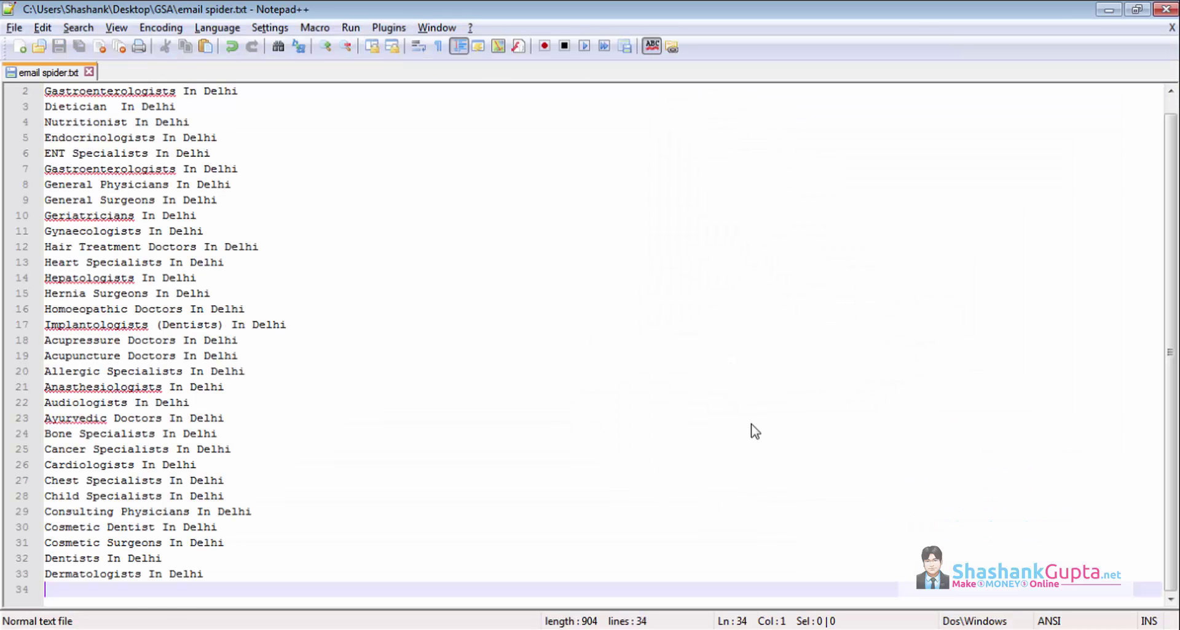
{"action": "scroll", "coordinate": [751, 428], "scroll_direction": "up", "scroll_amount": 1}
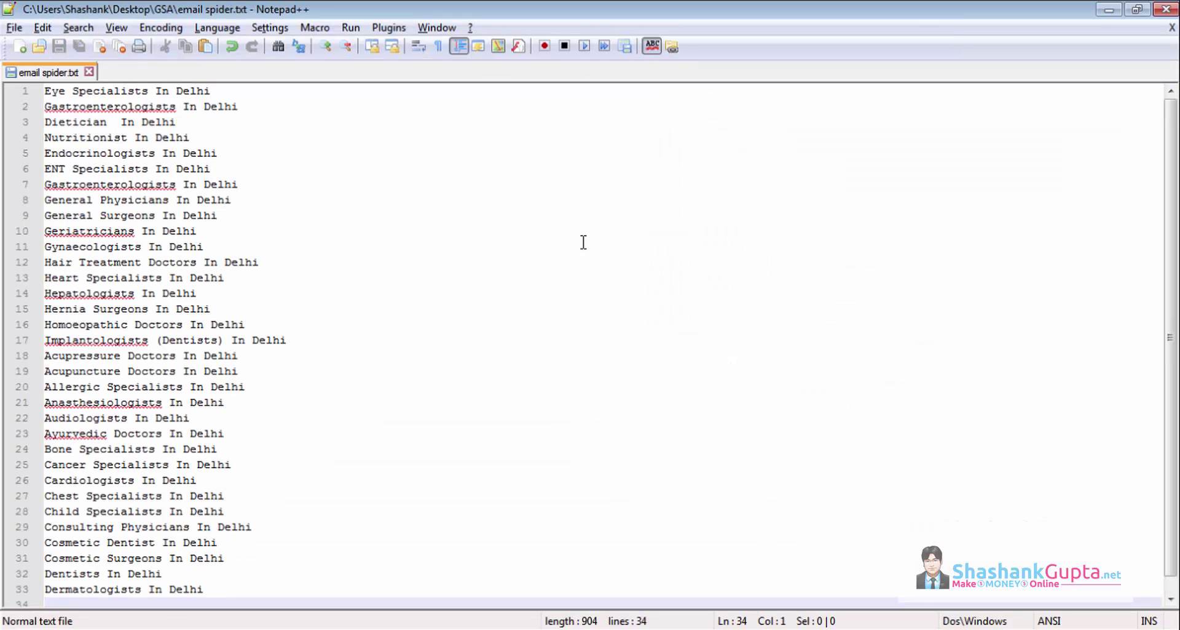
{"action": "left_click", "coordinate": [265, 92]}
{"action": "key", "text": "shift+Home"}
{"action": "left_click", "coordinate": [431, 164]}
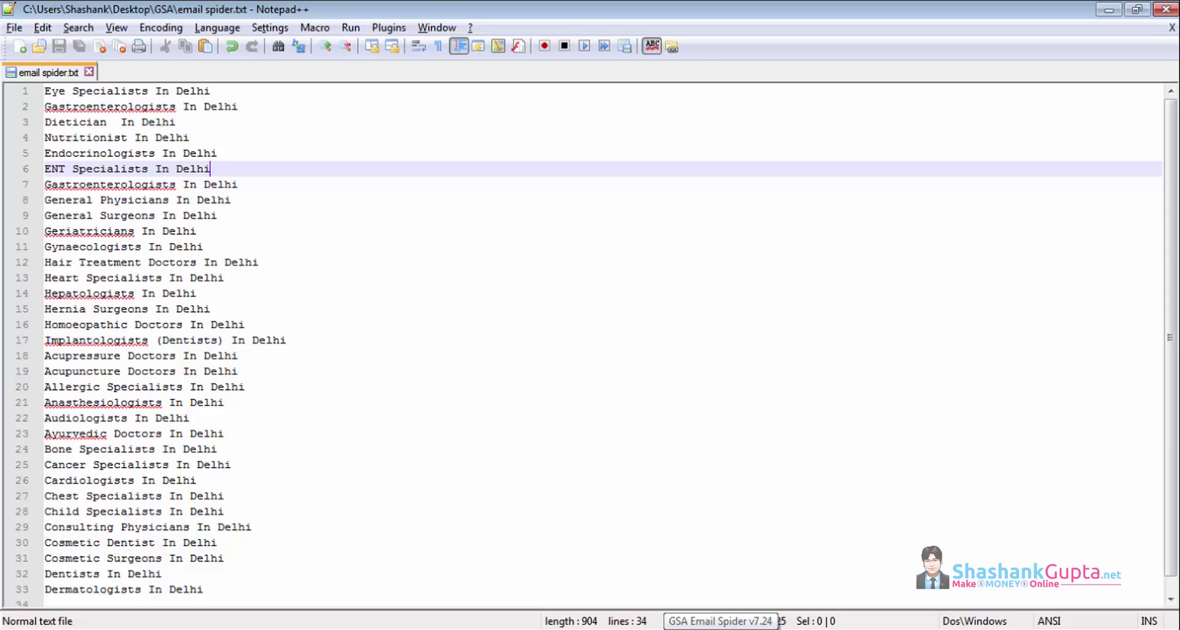
- Switch to GSA Email Spider and load email spider.txt from the GSA folder as the search engine keyword list
{"action": "left_click", "coordinate": [720, 627]}
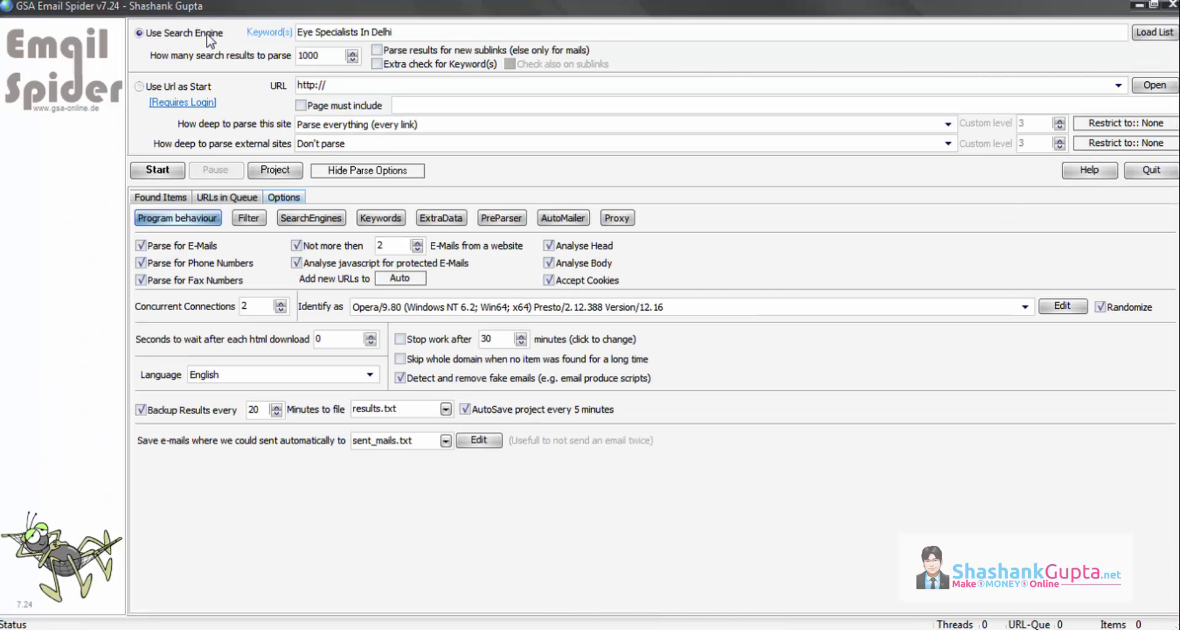
{"action": "left_click_drag", "start_coordinate": [418, 32], "coordinate": [287, 35]}
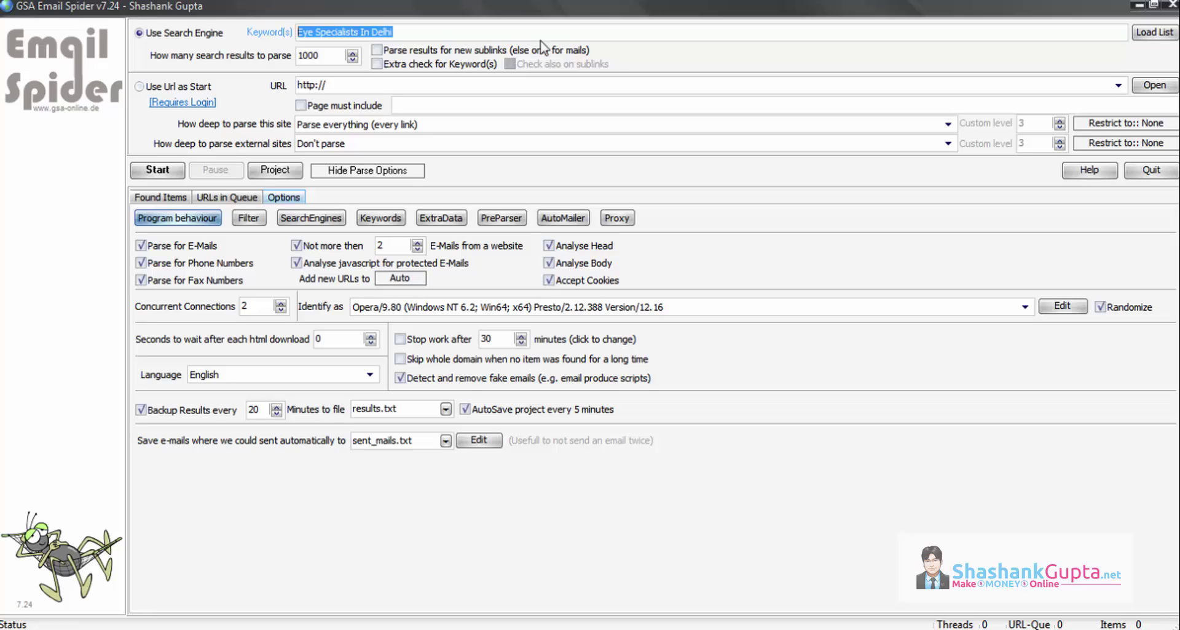
{"action": "left_click", "coordinate": [1165, 35]}
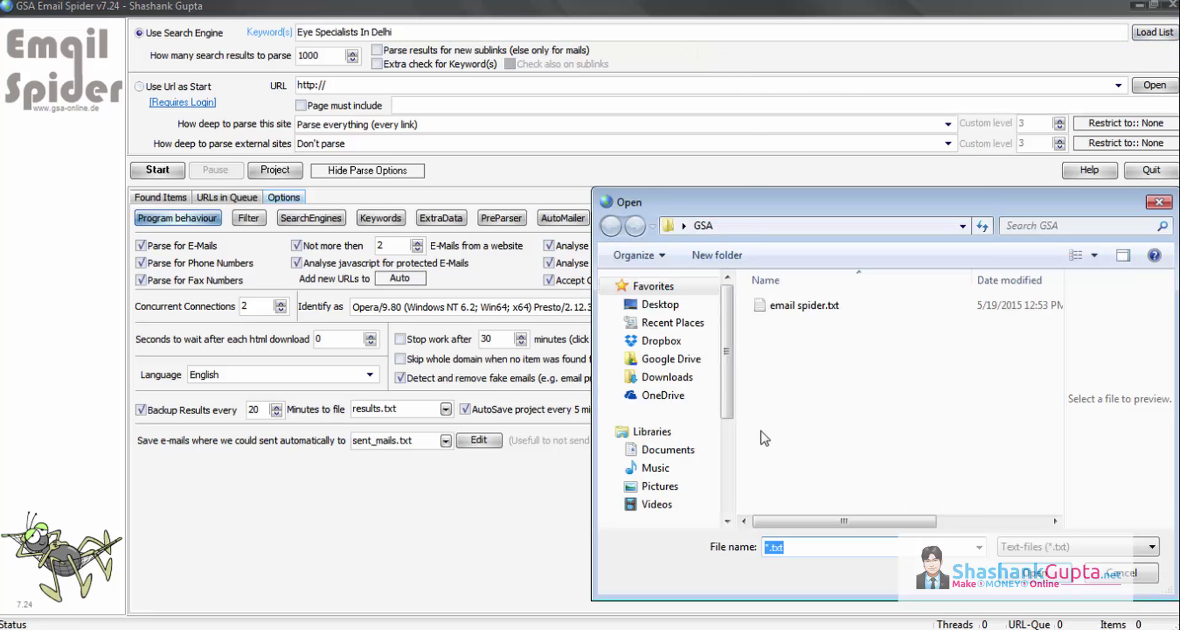
{"action": "left_click", "coordinate": [823, 307]}
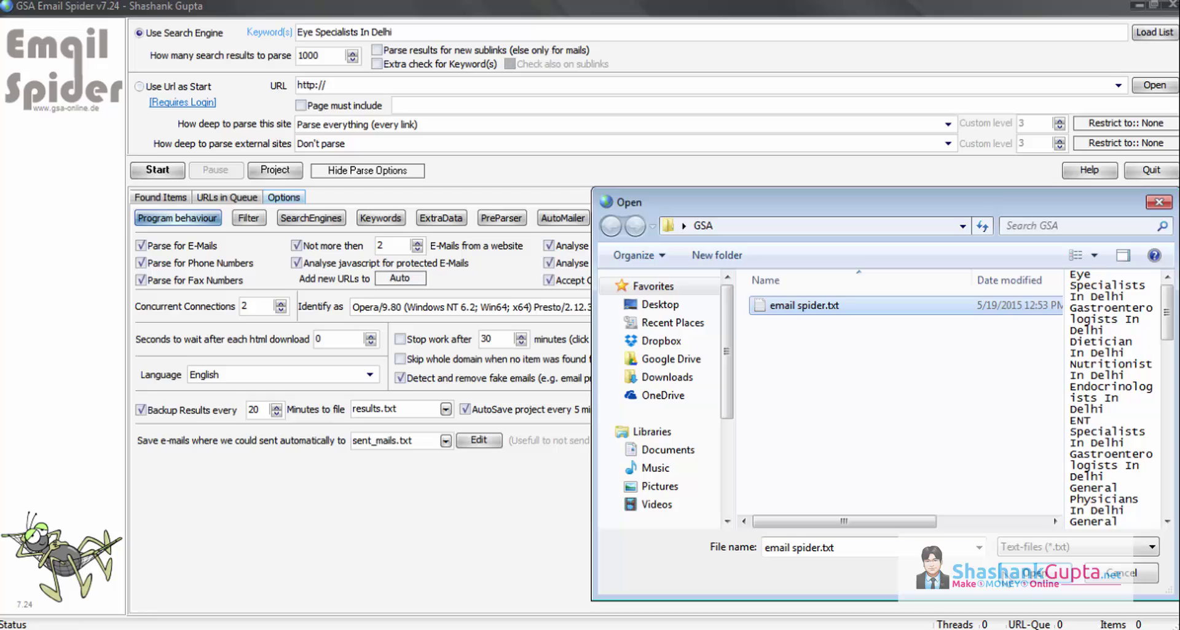
{"action": "left_click", "coordinate": [1025, 573]}
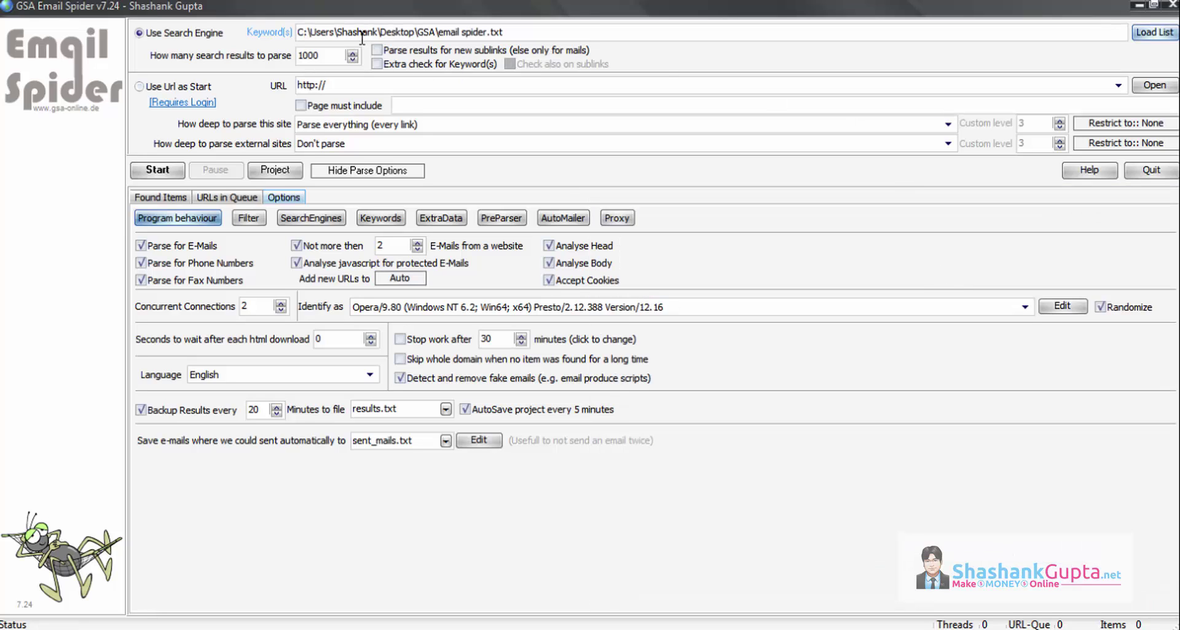
{"action": "left_click_drag", "start_coordinate": [330, 34], "coordinate": [497, 37]}
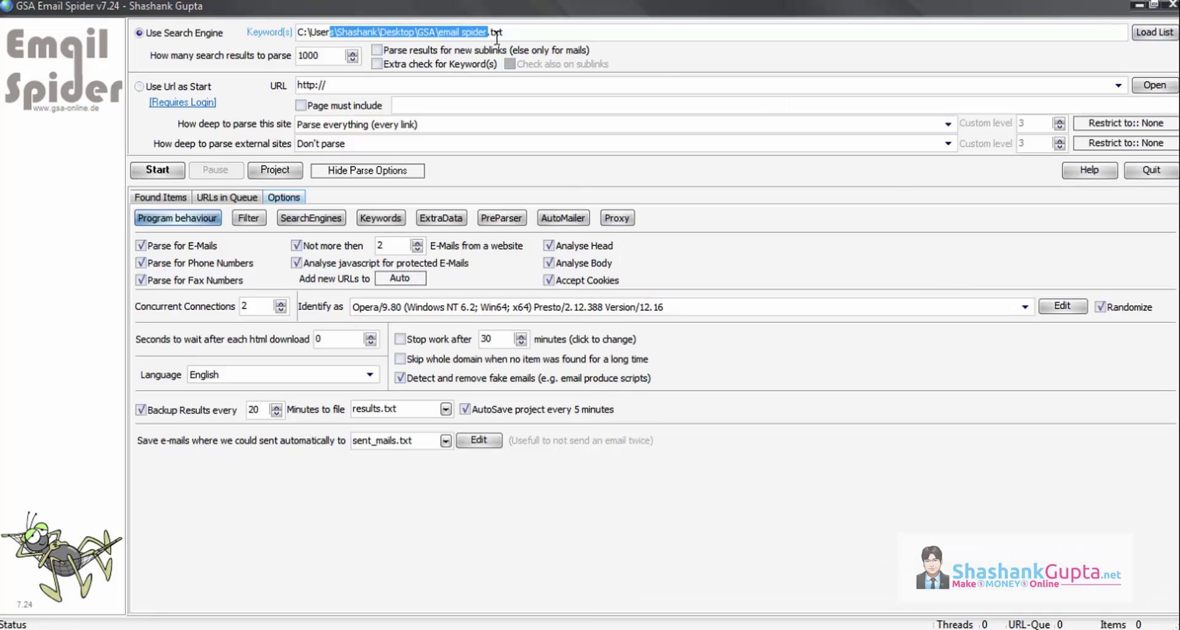
{"action": "left_click", "coordinate": [537, 32]}
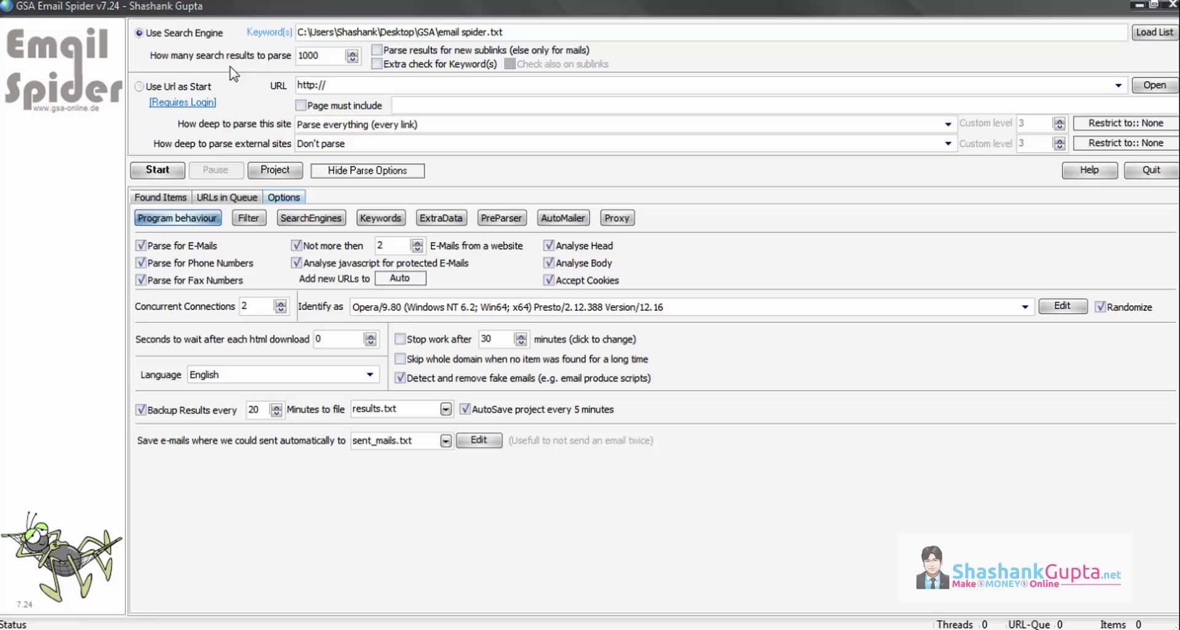
- Enable parsing results for new sublinks, the extra check for keywords, and checking keywords also on sublinks
{"action": "left_click_drag", "start_coordinate": [327, 55], "coordinate": [293, 52]}
{"action": "left_click", "coordinate": [332, 55]}
{"action": "left_click", "coordinate": [377, 50]}
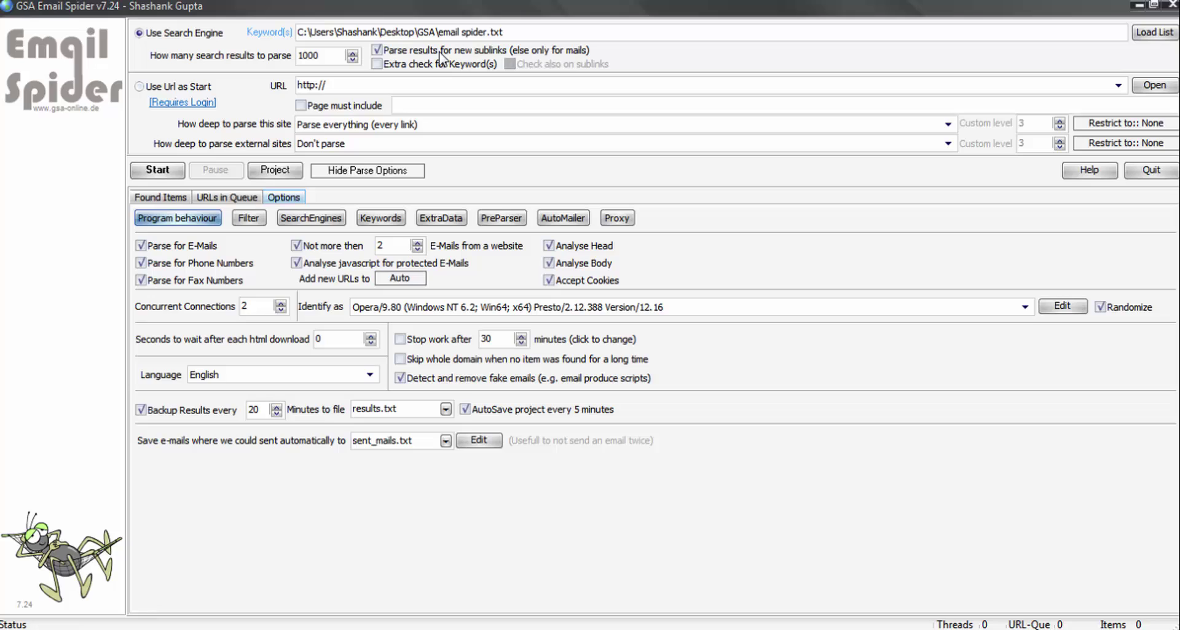
{"action": "left_click", "coordinate": [404, 69]}
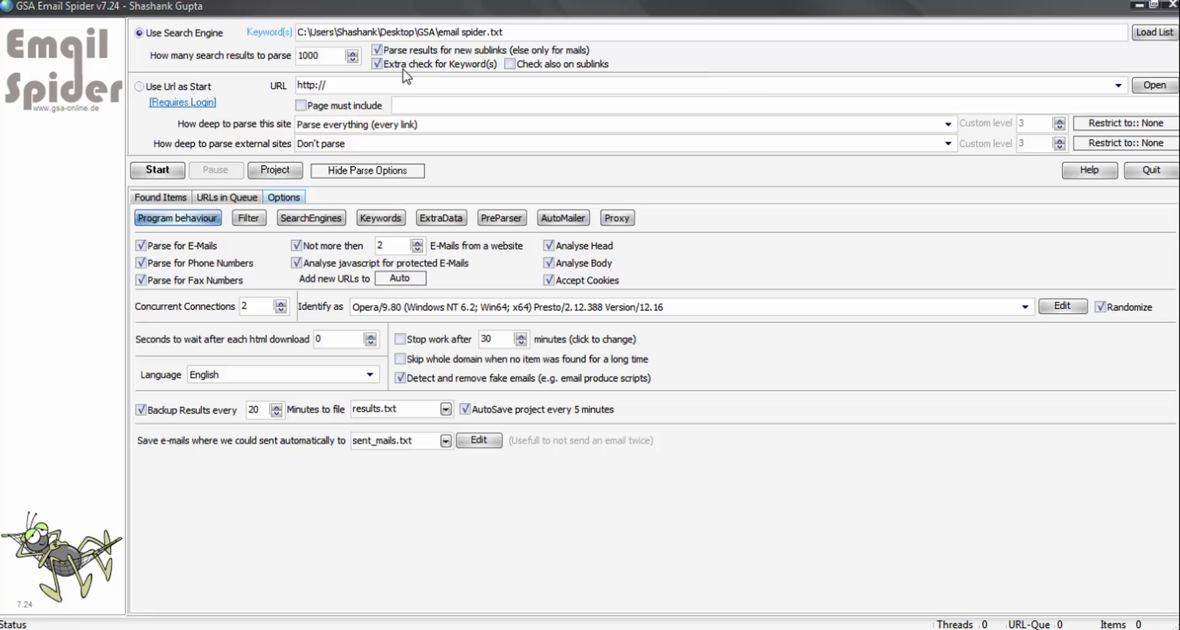
{"action": "left_click", "coordinate": [509, 64]}
{"action": "left_click", "coordinate": [367, 86]}
{"action": "left_click", "coordinate": [367, 86]}
{"action": "left_click", "coordinate": [1156, 86]}
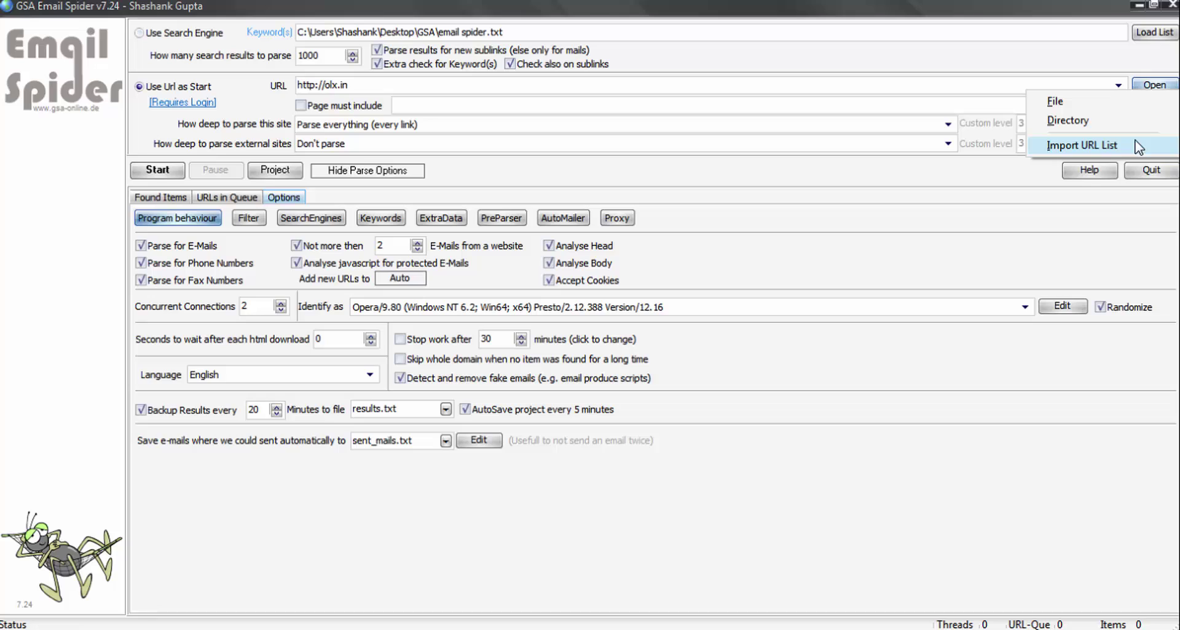
{"action": "left_click", "coordinate": [800, 93]}
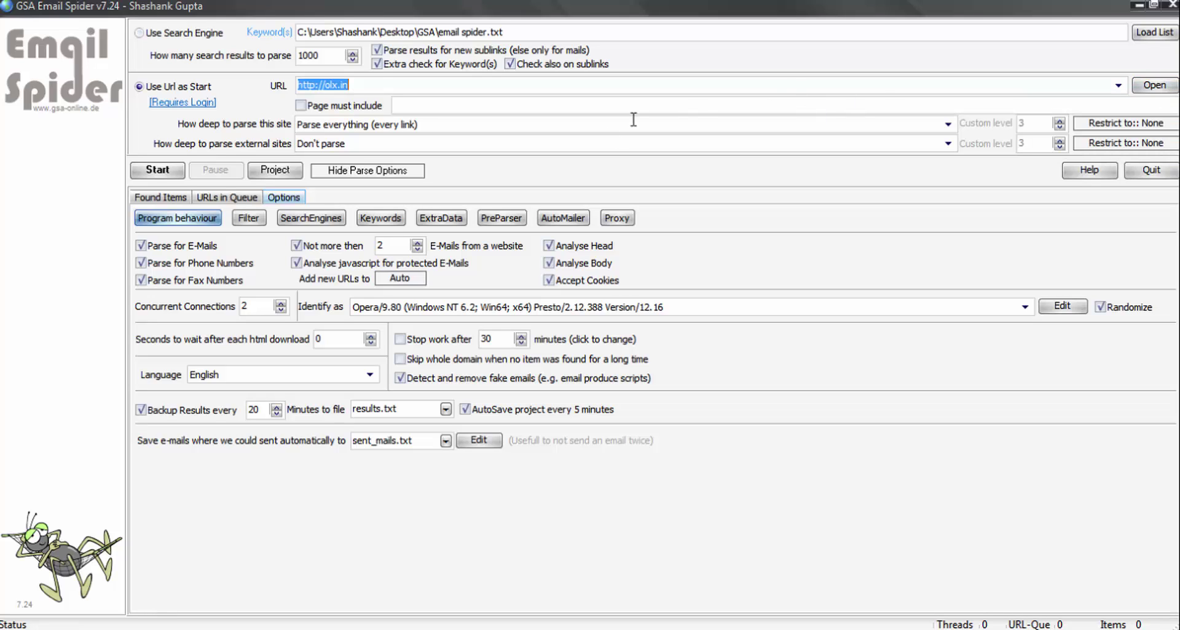
{"action": "left_click", "coordinate": [503, 109]}
{"action": "left_click", "coordinate": [321, 84]}
- Review the parsing depth choices for this site and for external sites
{"action": "left_click", "coordinate": [362, 124]}
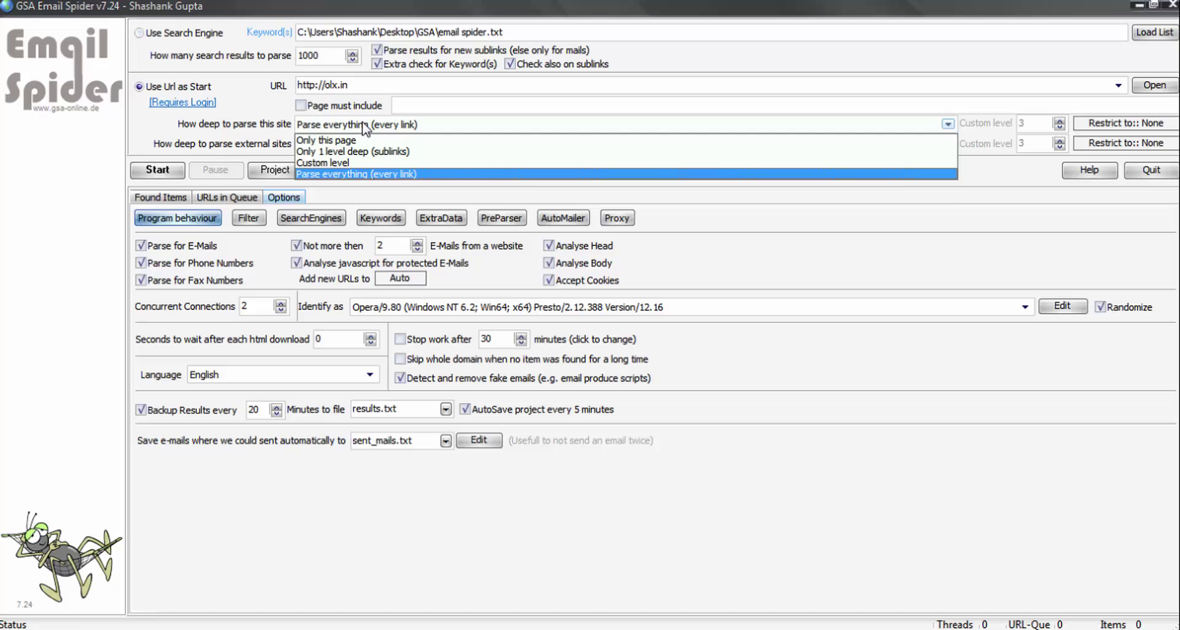
{"action": "left_click", "coordinate": [363, 124]}
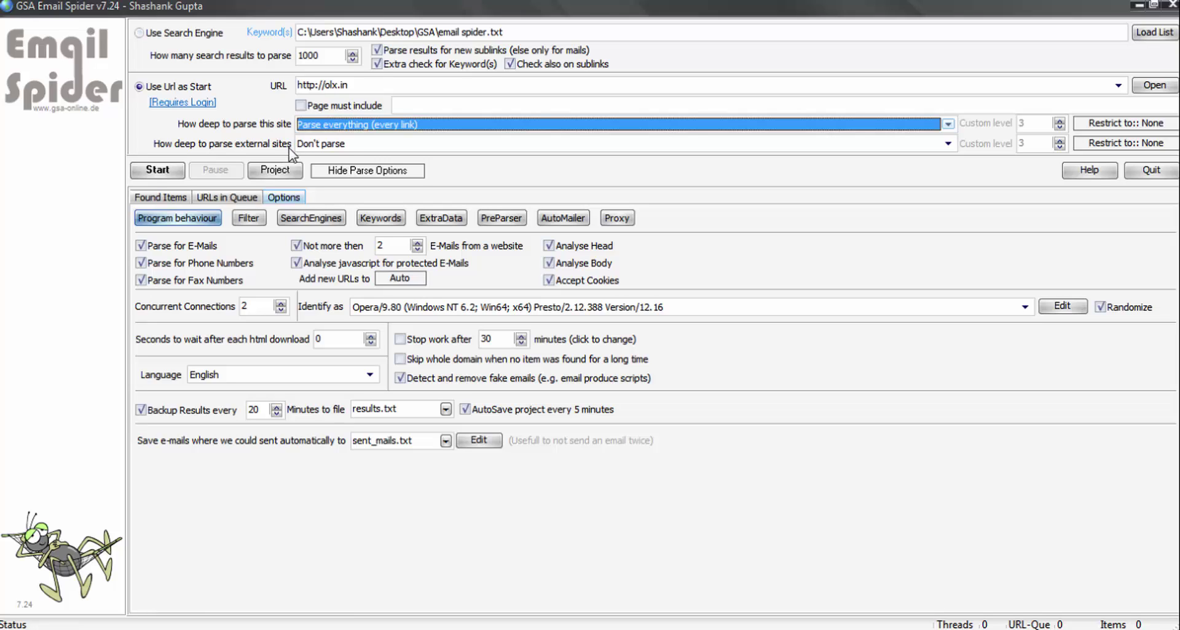
{"action": "left_click", "coordinate": [386, 146]}
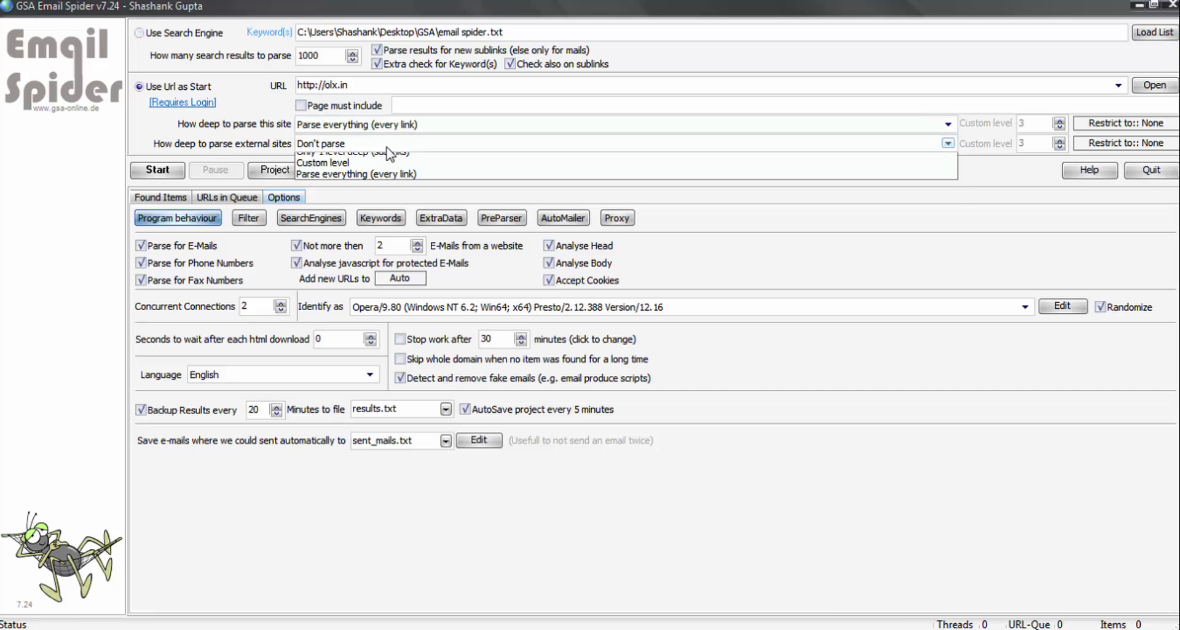
{"action": "left_click", "coordinate": [386, 146]}
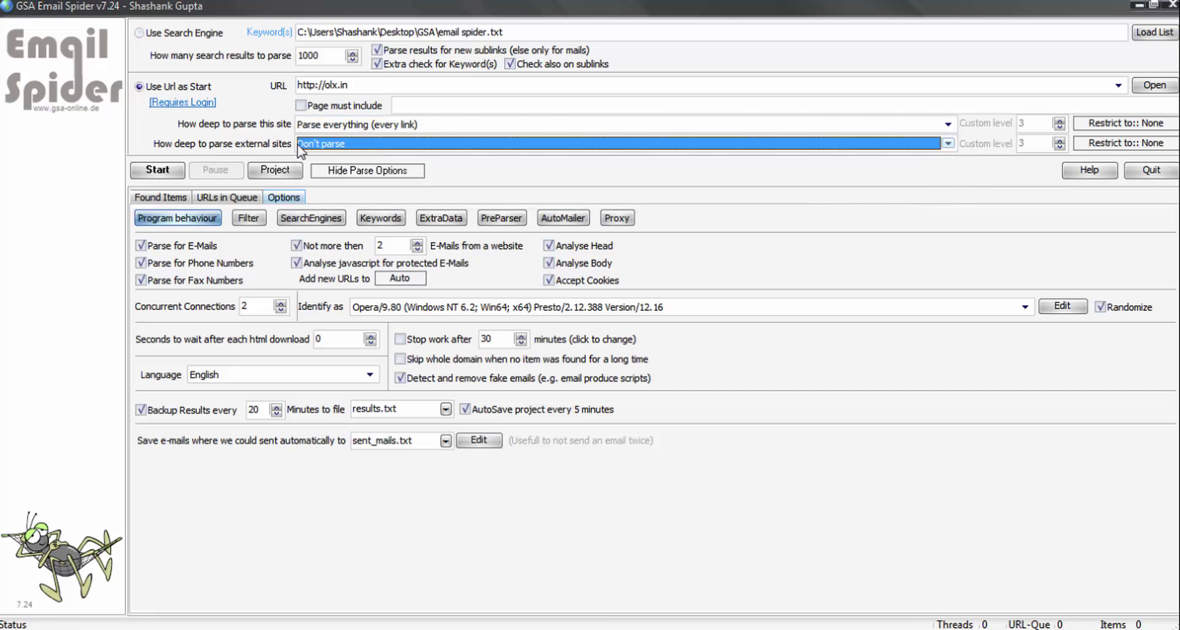
- Use the search engine as the source instead of the start URL
{"action": "left_click", "coordinate": [330, 86]}
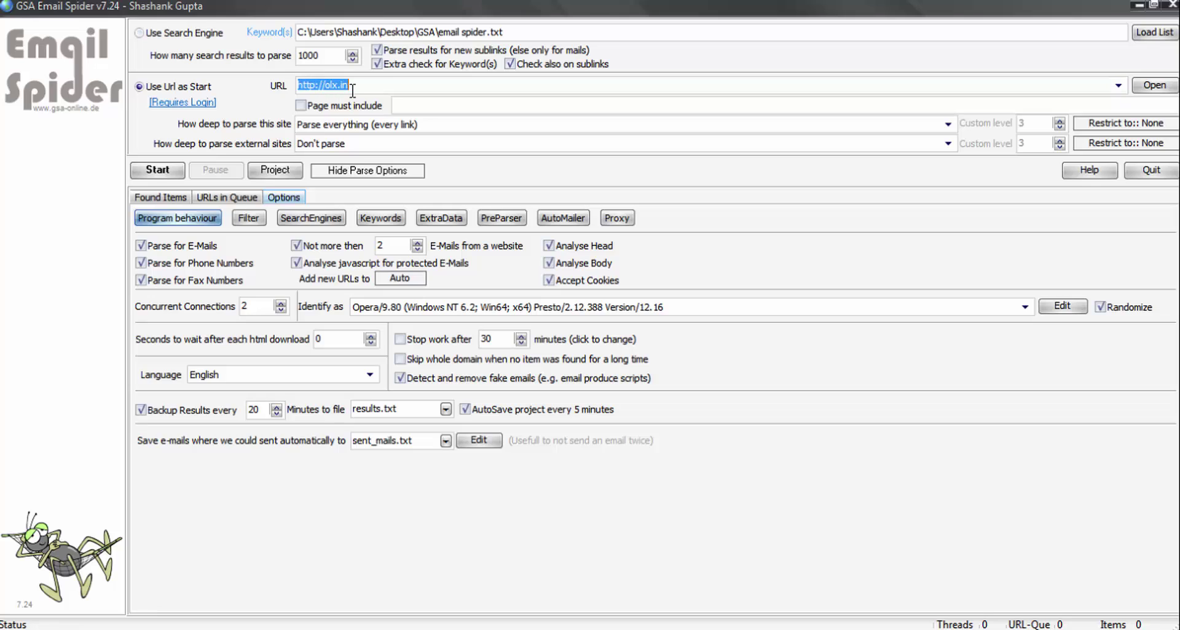
{"action": "left_click", "coordinate": [365, 86]}
{"action": "left_click", "coordinate": [146, 35]}
- Limit the number of e-mails taken from a website to 2
{"action": "double_click", "coordinate": [378, 246]}
{"action": "type", "text": "34"}
{"action": "key", "text": "BackSpace"}
{"action": "key", "text": "BackSpace"}
{"action": "type", "text": "2"}
- Set the concurrent connections to 2 and look over the stop time, domain skipping and backup interval options
{"action": "left_click", "coordinate": [253, 308]}
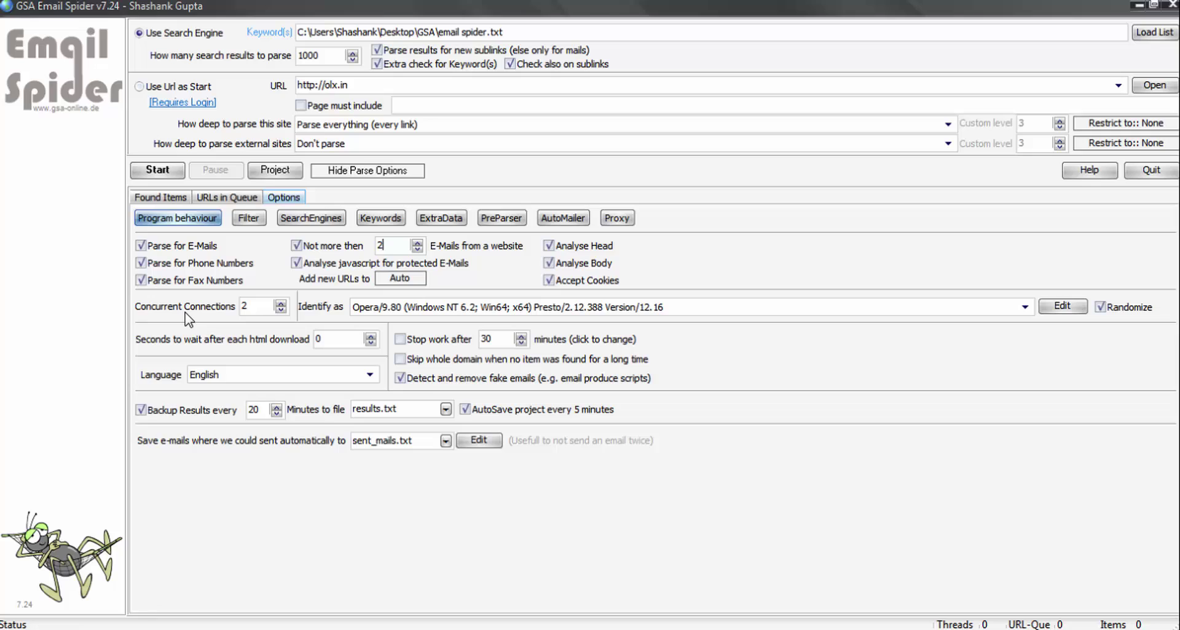
{"action": "double_click", "coordinate": [243, 305]}
{"action": "key", "text": "BackSpace"}
{"action": "type", "text": "2"}
{"action": "left_click_drag", "start_coordinate": [506, 339], "coordinate": [480, 338]}
{"action": "left_click", "coordinate": [400, 358]}
{"action": "double_click", "coordinate": [259, 407]}
- Examine the filter lists, especially the patterns that exclude e-mail addresses from the results
{"action": "left_click", "coordinate": [248, 219]}
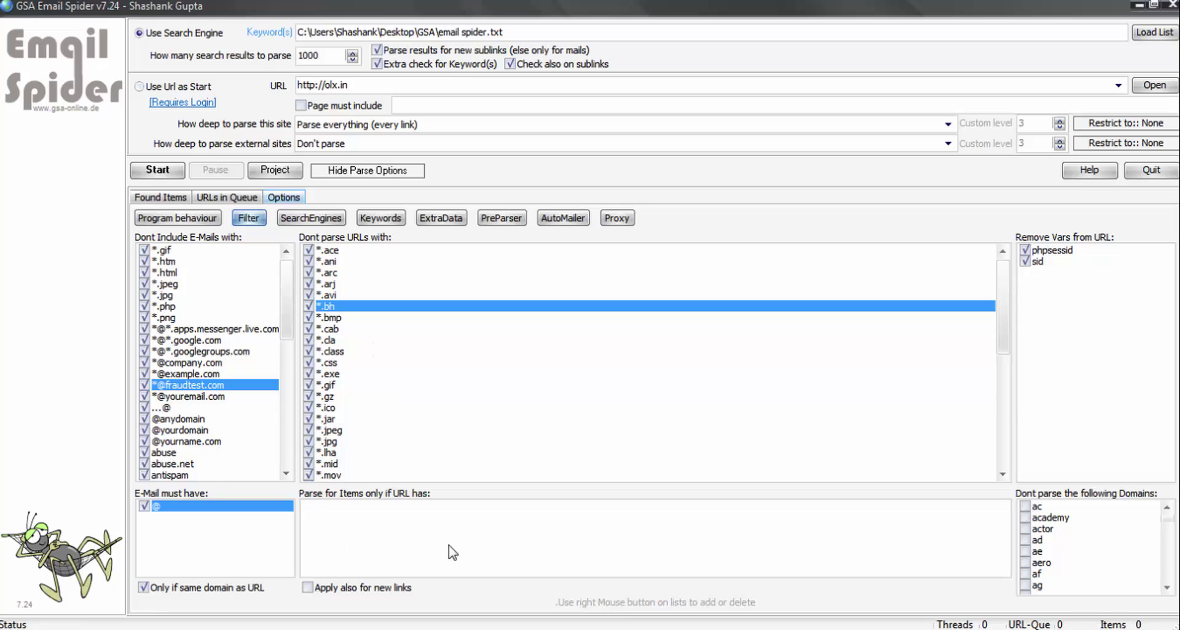
{"action": "scroll", "coordinate": [179, 253], "scroll_direction": "down", "scroll_amount": 10}
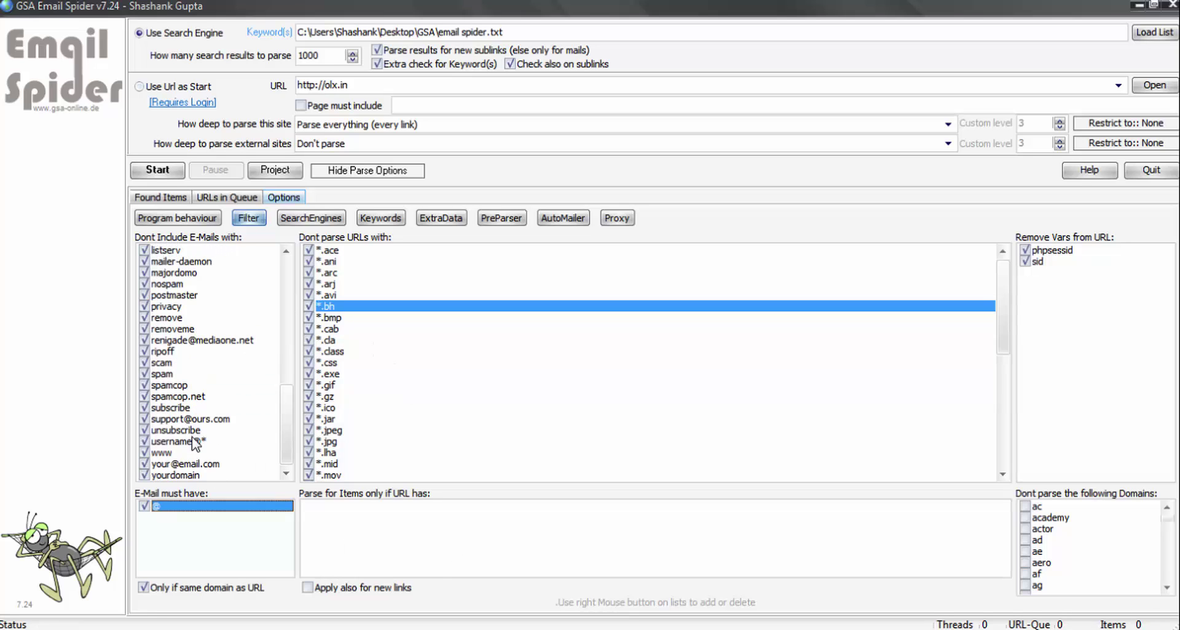
{"action": "left_click", "coordinate": [186, 405]}
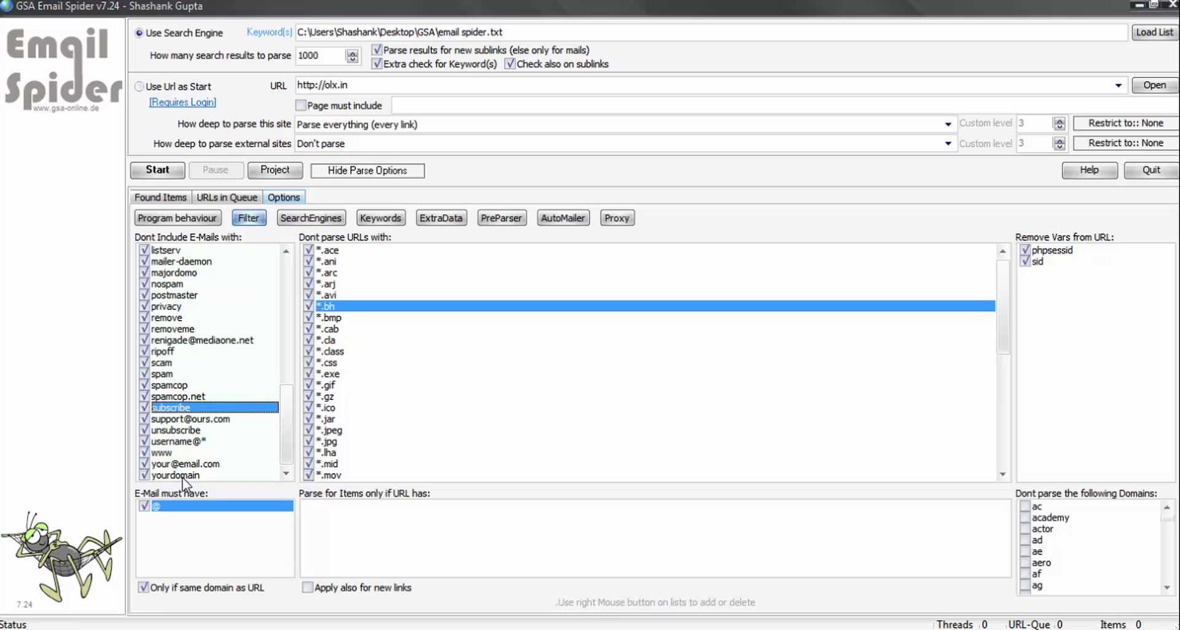
{"action": "left_click", "coordinate": [203, 453]}
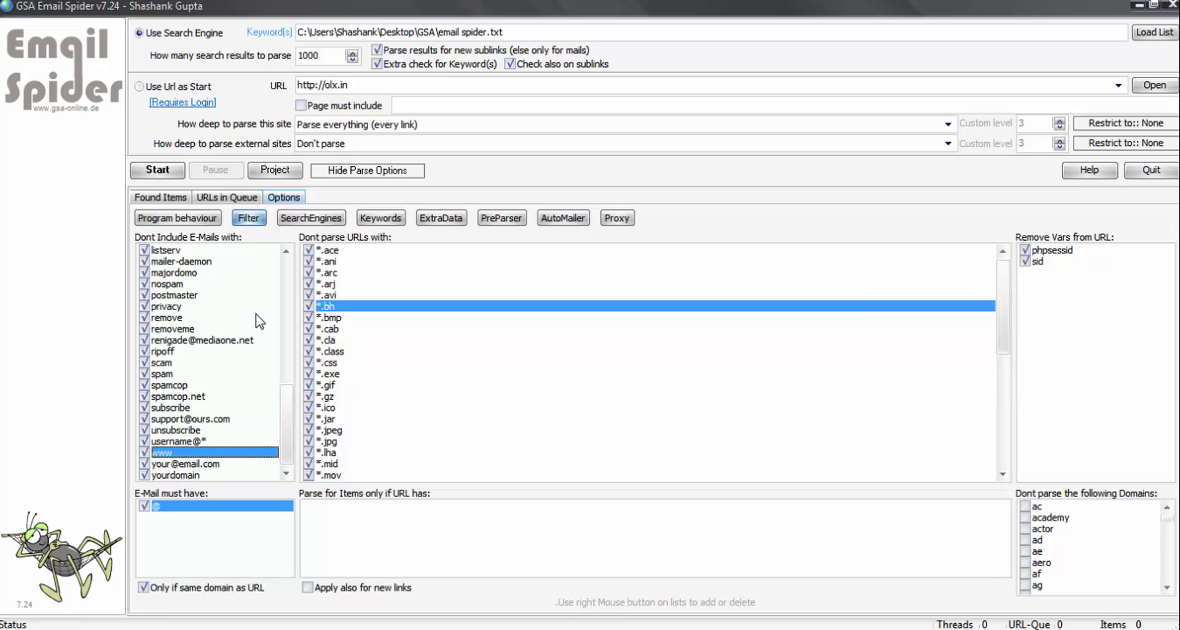
{"action": "scroll", "coordinate": [238, 358], "scroll_direction": "up", "scroll_amount": 1}
{"action": "scroll", "coordinate": [240, 361], "scroll_direction": "up", "scroll_amount": 2}
{"action": "scroll", "coordinate": [212, 381], "scroll_direction": "down", "scroll_amount": 3}
{"action": "left_click", "coordinate": [229, 421]}
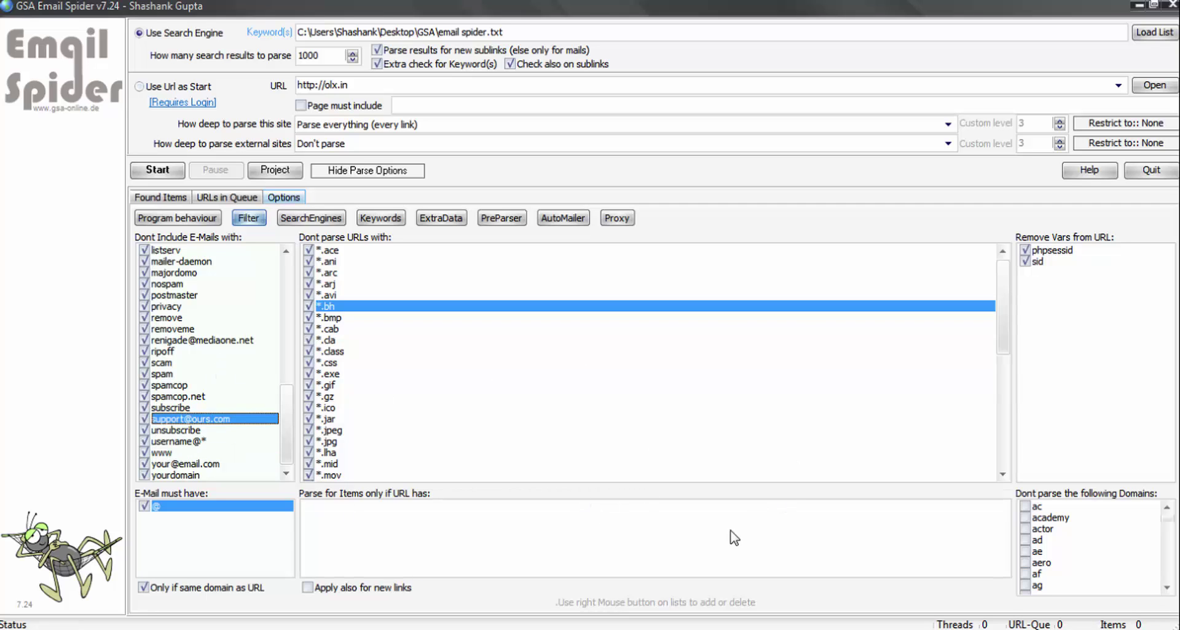
- Check which search engines for India are selected, including DuckDuckGo India, google IN, MSN IN, Startpage IN and Yahoo in
{"action": "left_click", "coordinate": [332, 220]}
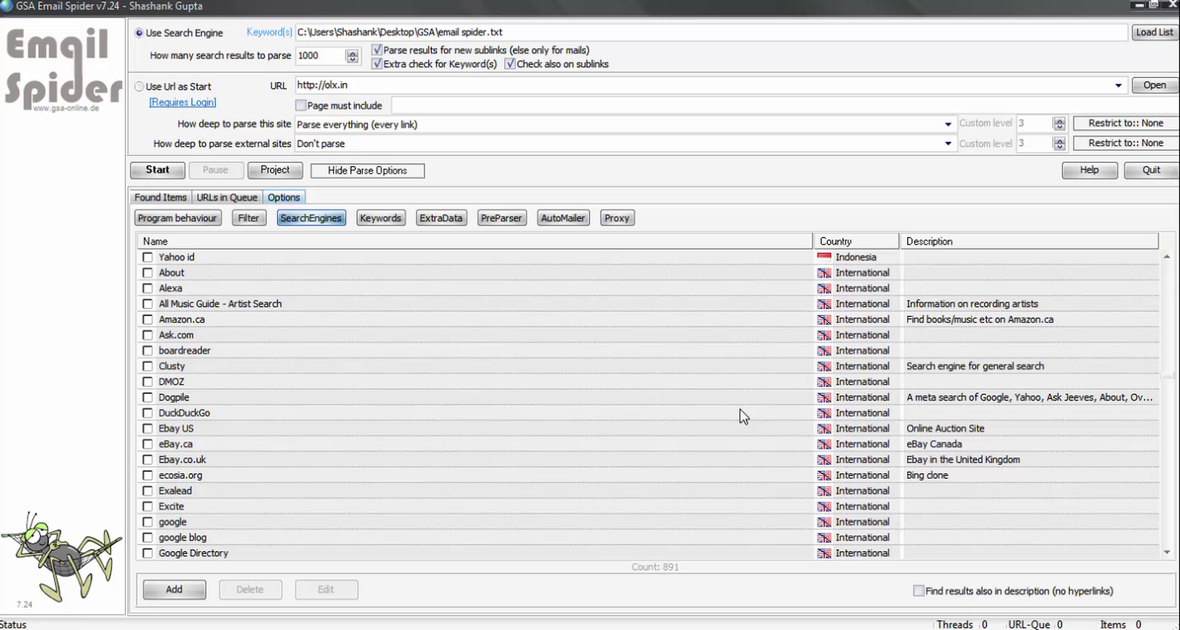
{"action": "left_click", "coordinate": [859, 399]}
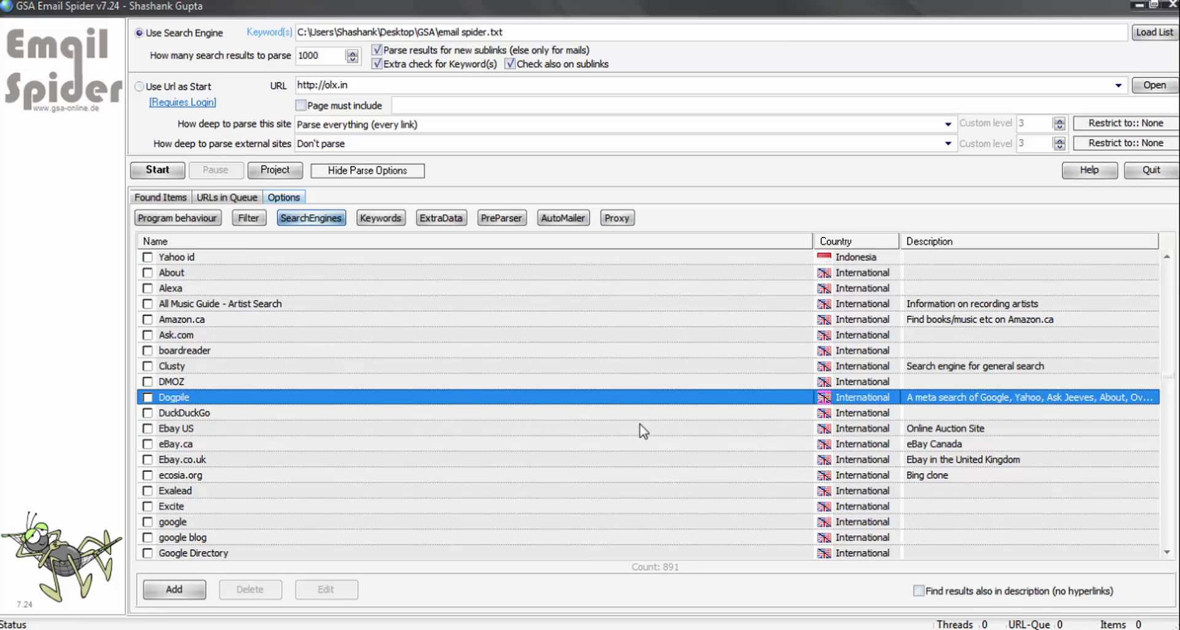
{"action": "scroll", "coordinate": [655, 430], "scroll_direction": "up", "scroll_amount": 8}
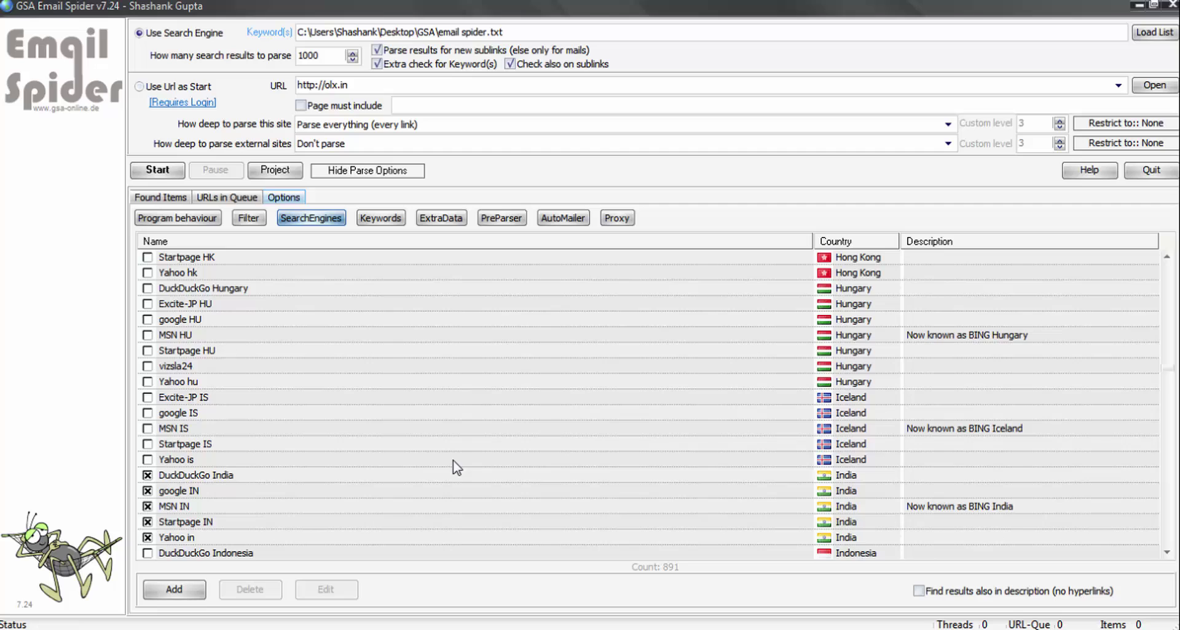
{"action": "scroll", "coordinate": [599, 464], "scroll_direction": "down", "scroll_amount": 1}
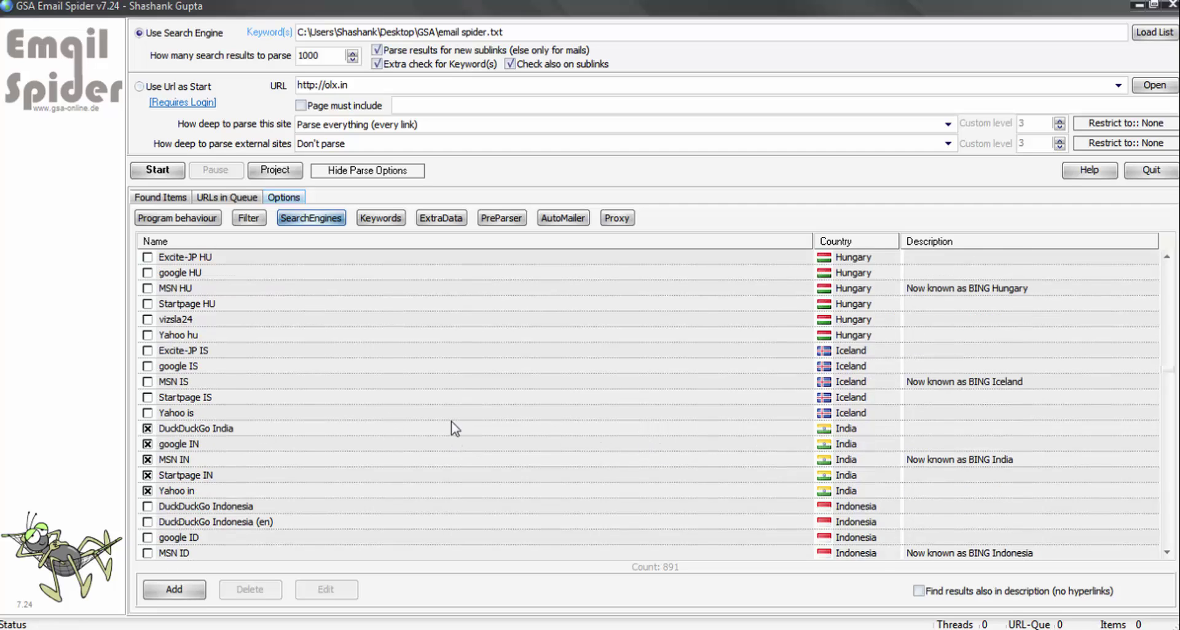
{"action": "left_click", "coordinate": [490, 431]}
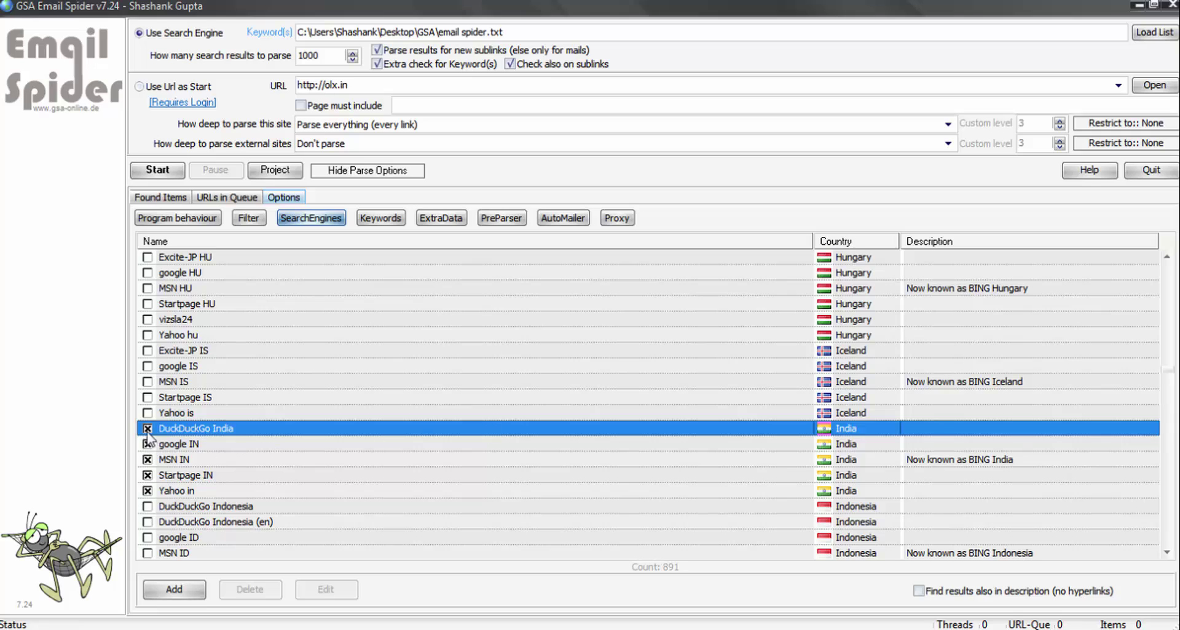
{"action": "left_click", "coordinate": [527, 476]}
{"action": "left_click", "coordinate": [524, 443]}
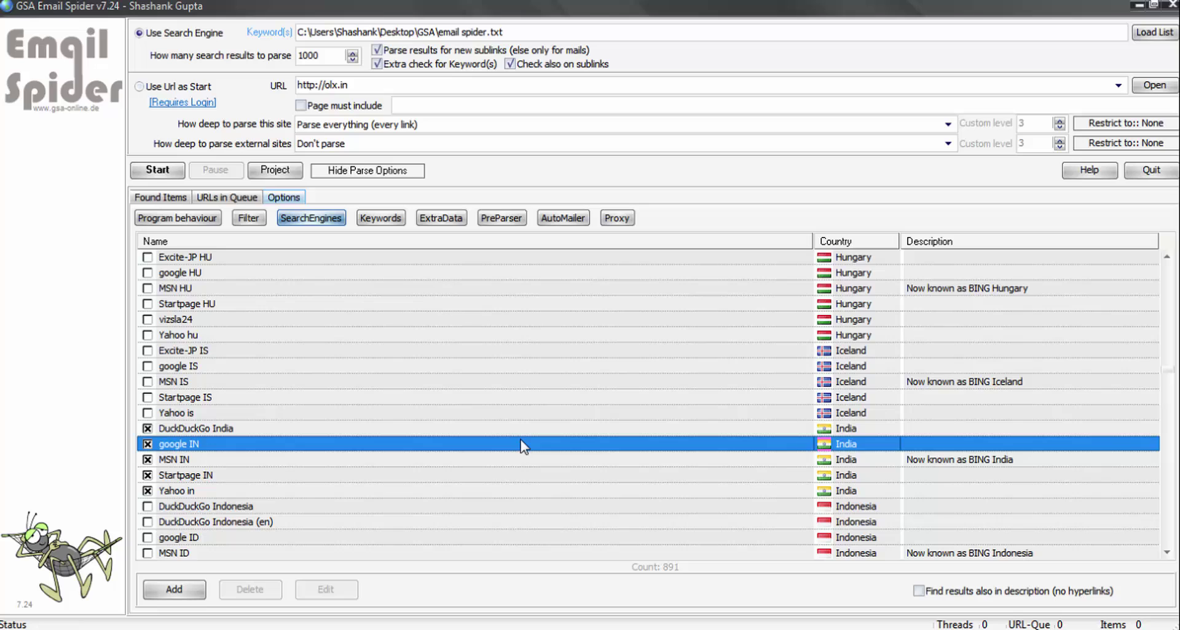
{"action": "left_click", "coordinate": [534, 477]}
{"action": "left_click", "coordinate": [526, 493]}
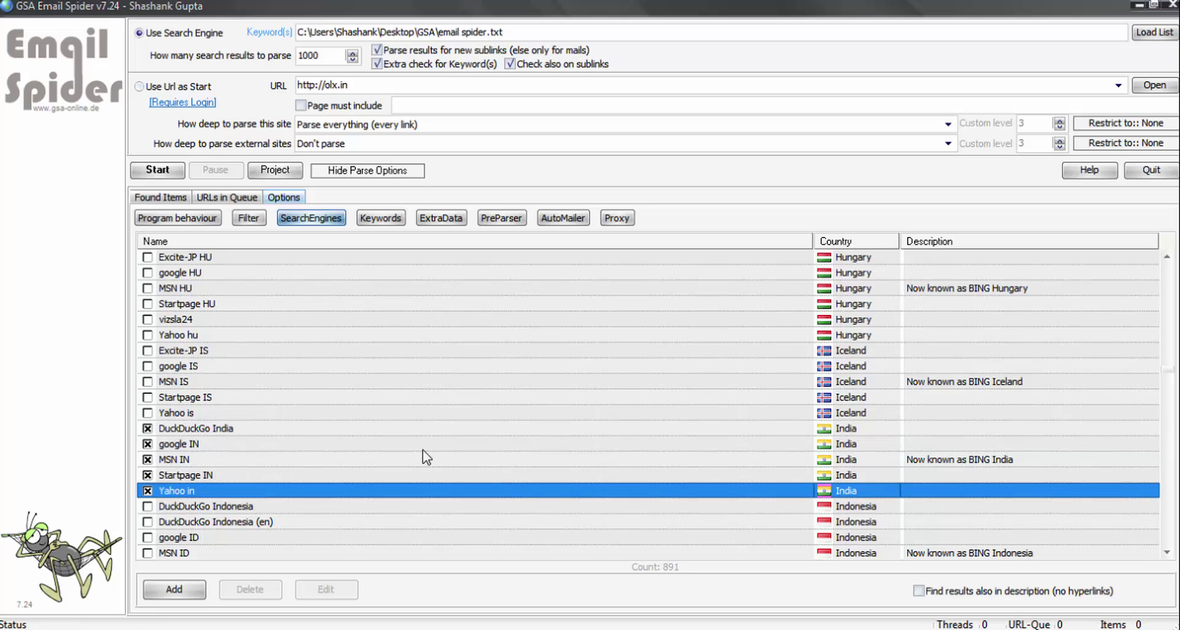
{"action": "left_click", "coordinate": [225, 429]}
{"action": "left_click", "coordinate": [190, 444]}
{"action": "left_click", "coordinate": [202, 460]}
{"action": "left_click", "coordinate": [208, 473]}
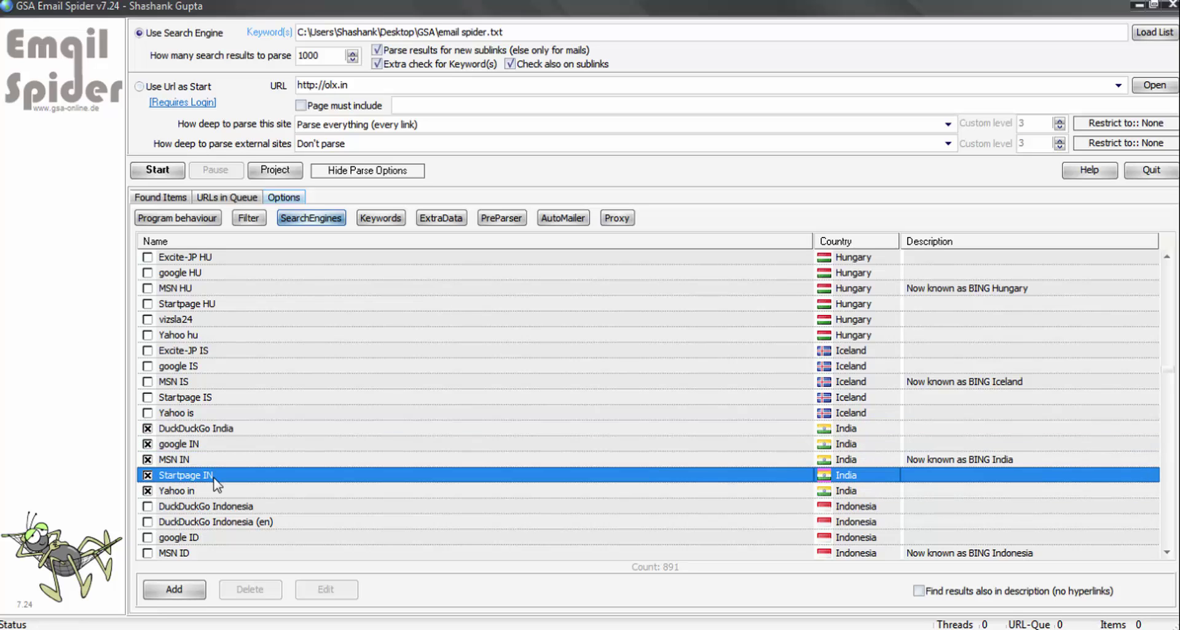
- Look over the parsing keywords and enable taking the page title as extra data
{"action": "left_click", "coordinate": [380, 218]}
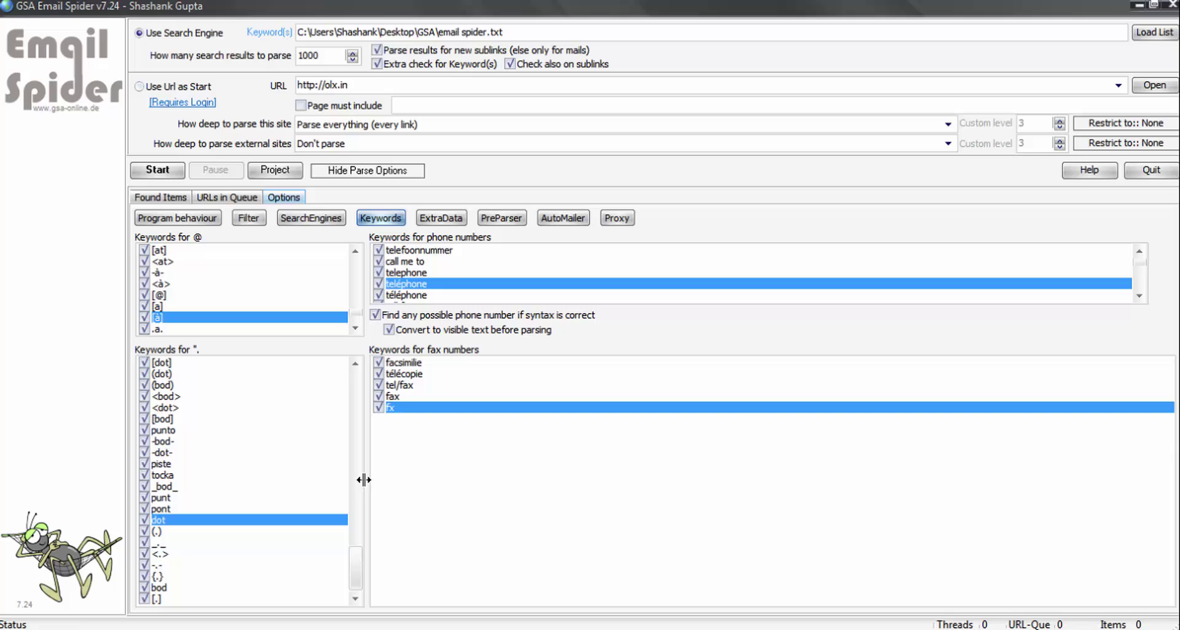
{"action": "left_click", "coordinate": [444, 221]}
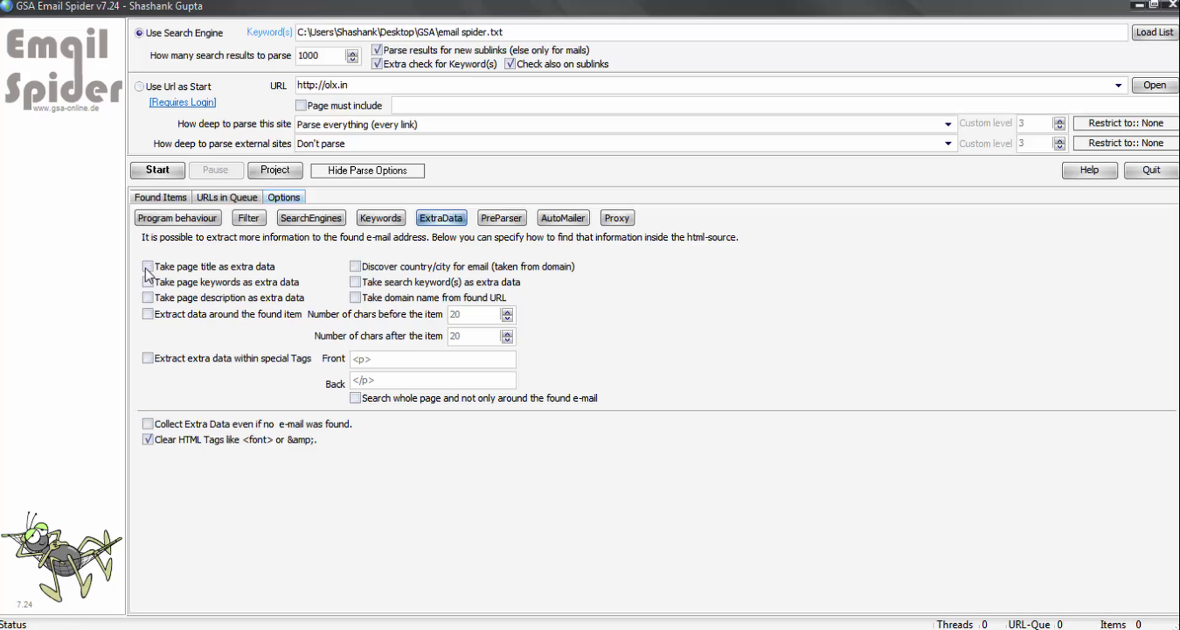
{"action": "left_click", "coordinate": [146, 266]}
- Look over the PreParser replacement rules and the AutoMailer e-mail options
{"action": "left_click", "coordinate": [520, 219]}
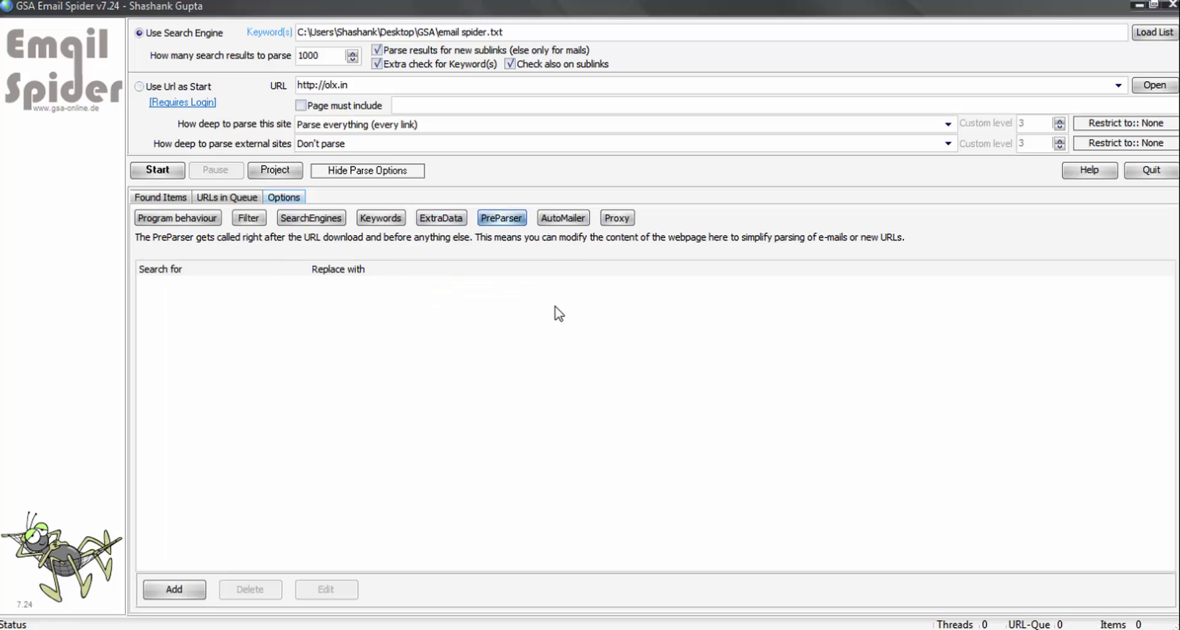
{"action": "left_click", "coordinate": [581, 220]}
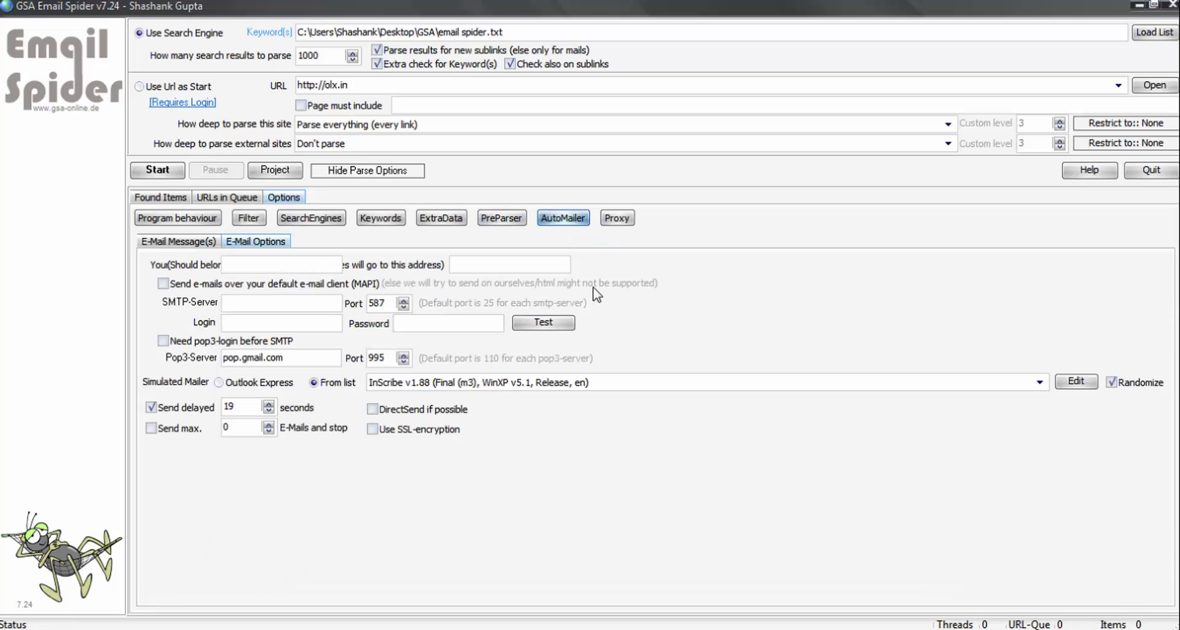
- Review the proxy modes and the ways of adding proxies to the random proxy list
{"action": "left_click", "coordinate": [634, 222]}
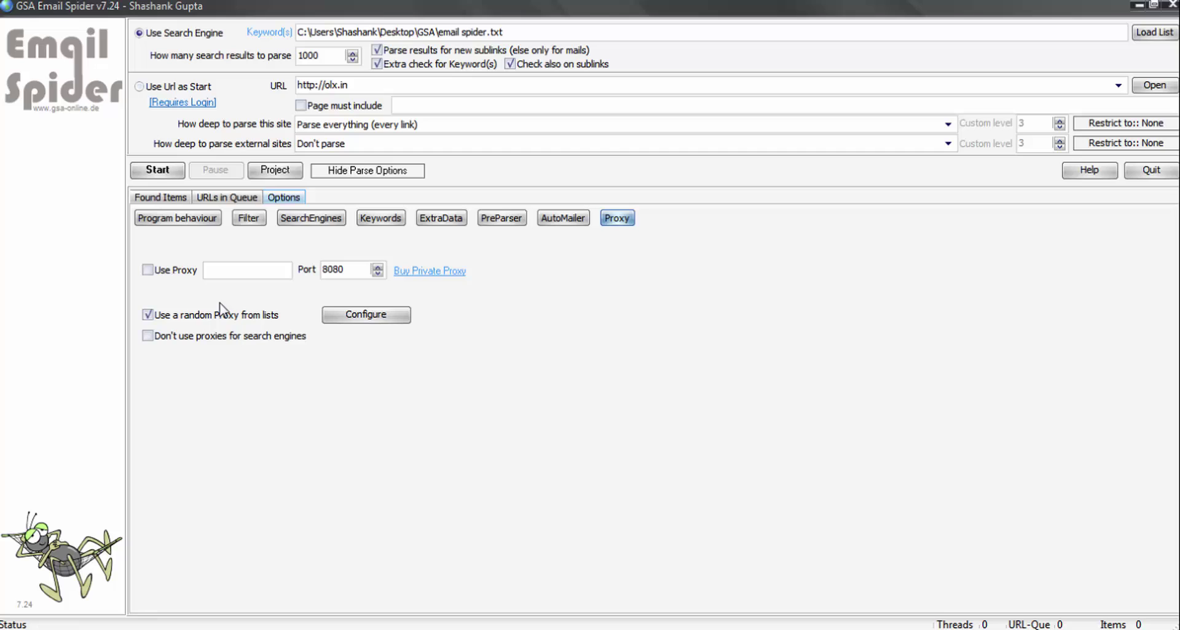
{"action": "left_click", "coordinate": [149, 269]}
{"action": "left_click", "coordinate": [258, 271]}
{"action": "left_click", "coordinate": [148, 314]}
{"action": "left_click", "coordinate": [359, 316]}
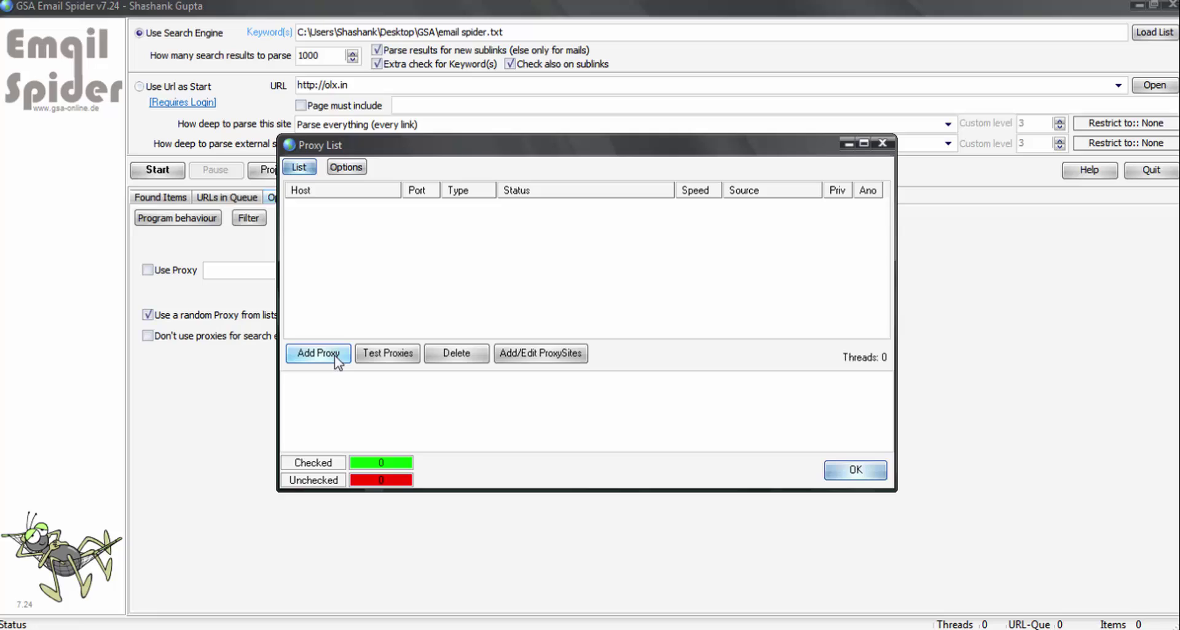
{"action": "left_click", "coordinate": [337, 355]}
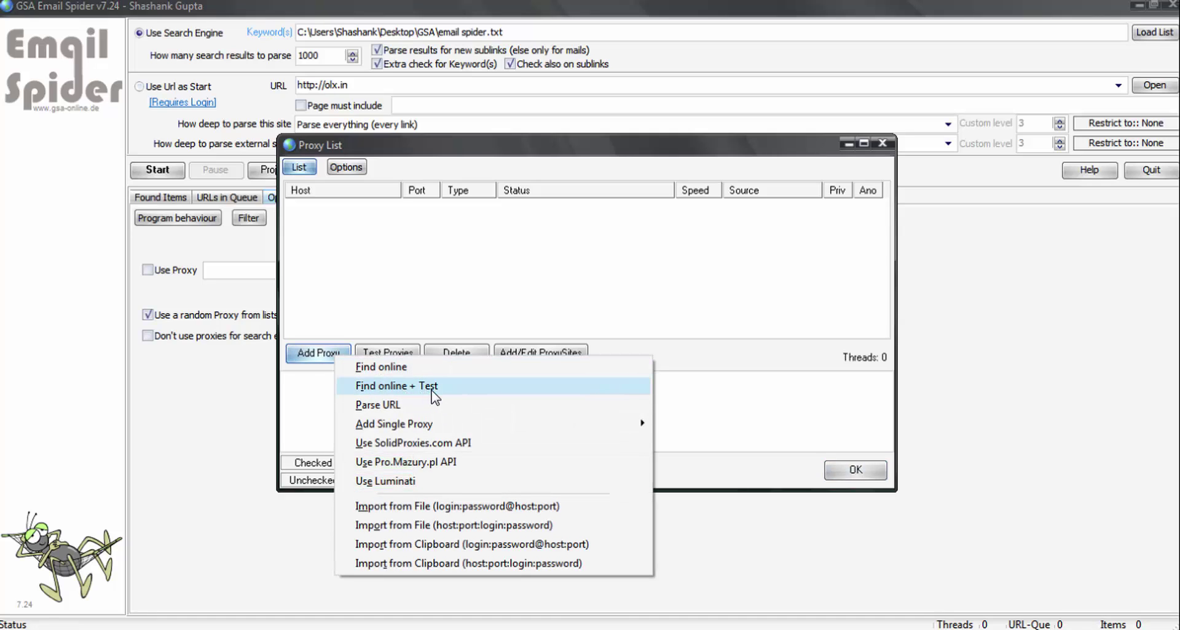
{"action": "left_click", "coordinate": [881, 469]}
{"action": "left_click", "coordinate": [148, 315]}
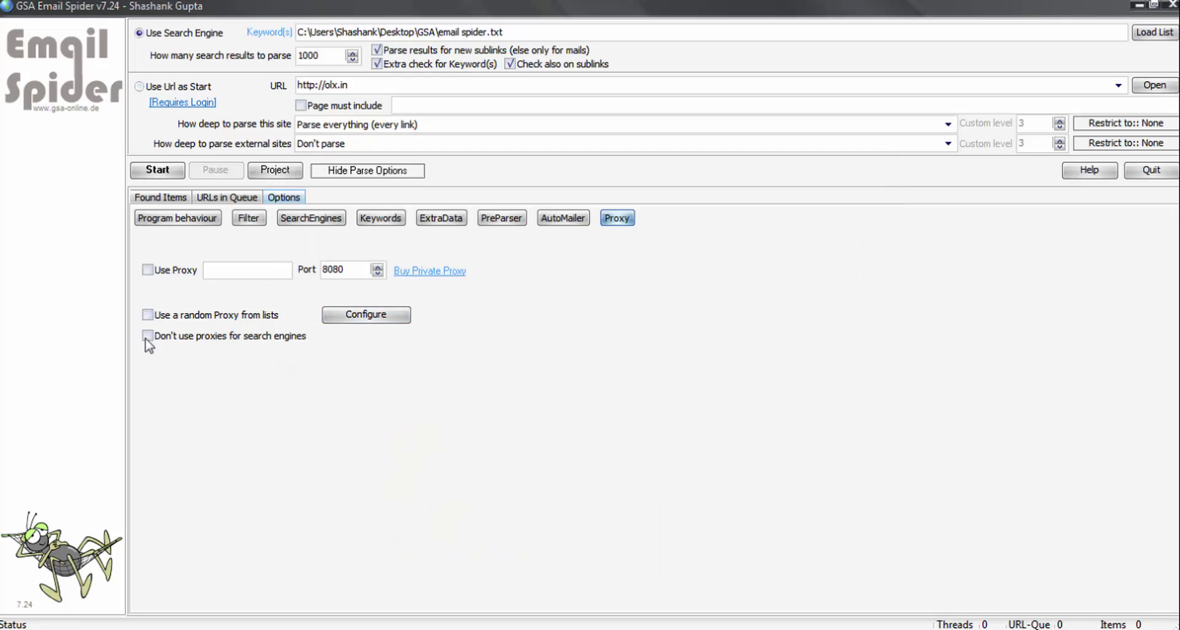
{"action": "left_click", "coordinate": [148, 336]}
- Start harvesting from the search engines and view the URLs in the queue
{"action": "left_click", "coordinate": [161, 172]}
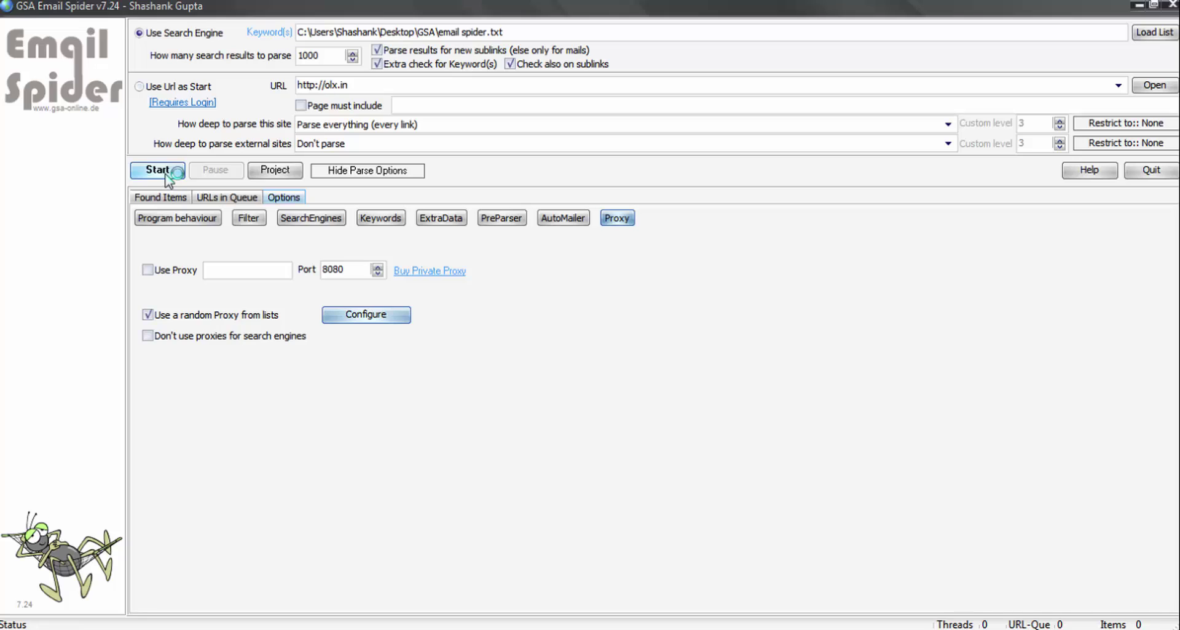
{"action": "left_click", "coordinate": [575, 219]}
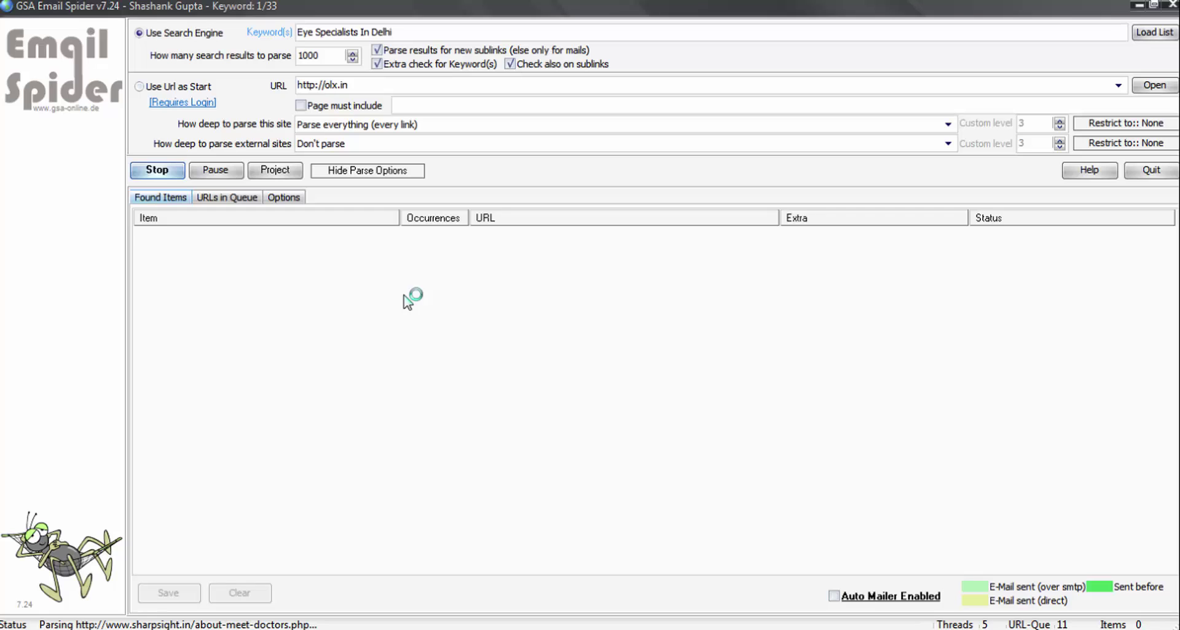
{"action": "left_click", "coordinate": [235, 198]}
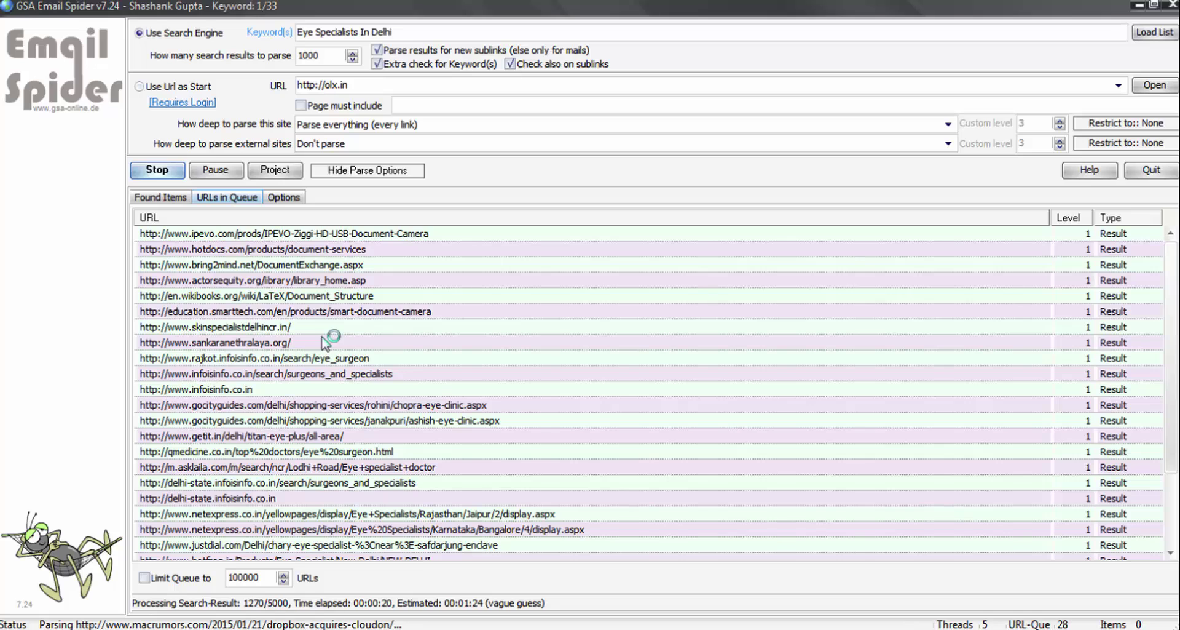
{"action": "left_click", "coordinate": [284, 197]}
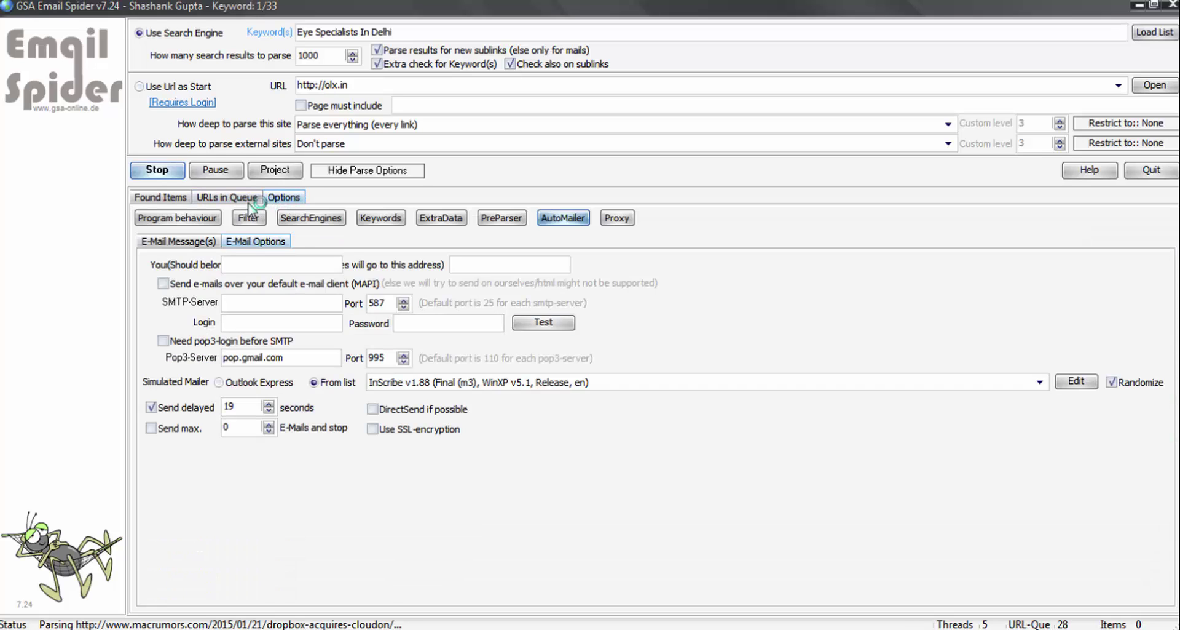
{"action": "left_click", "coordinate": [249, 200]}
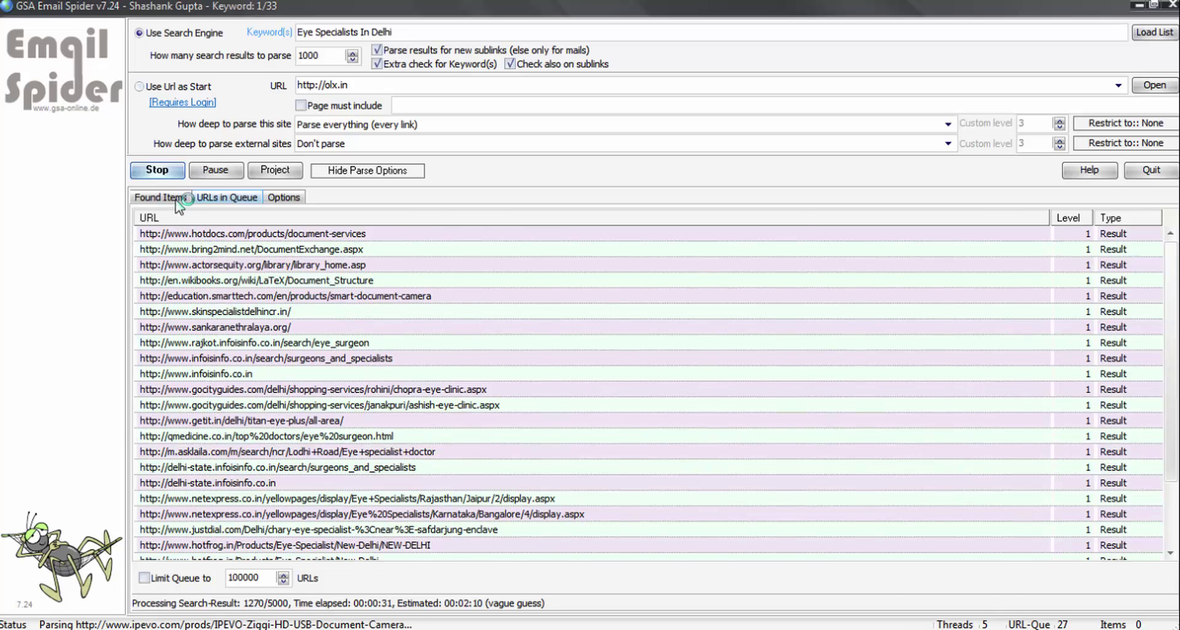
- Review the found e-mail items together with their source URLs and page-title extra data
{"action": "left_click", "coordinate": [176, 197]}
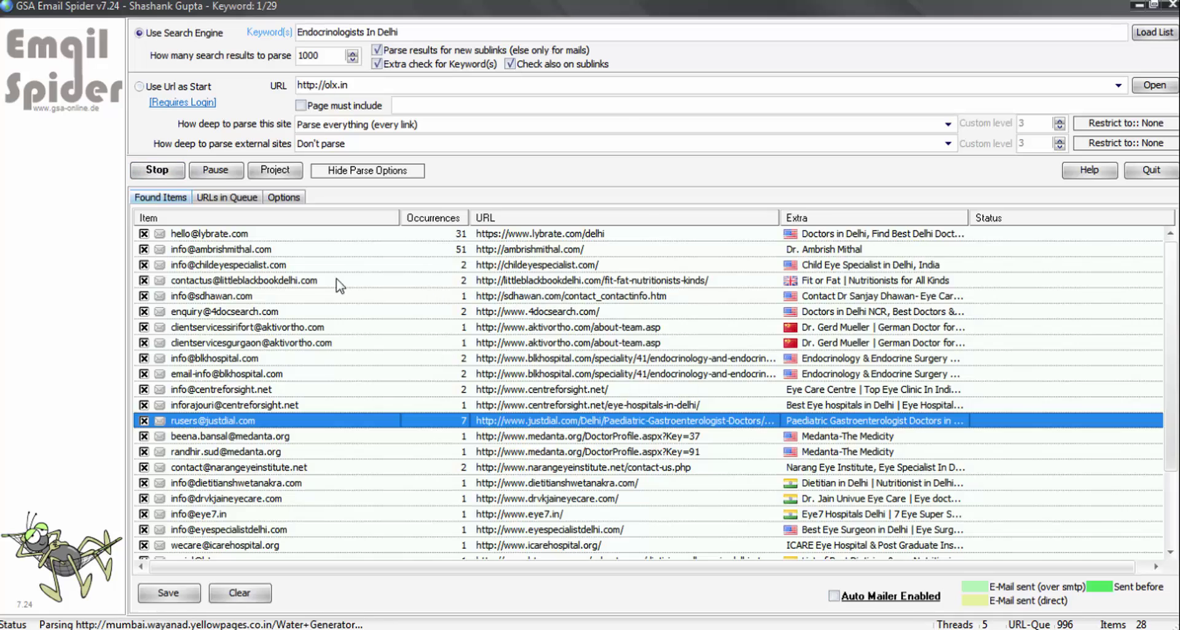
{"action": "left_click", "coordinate": [306, 269]}
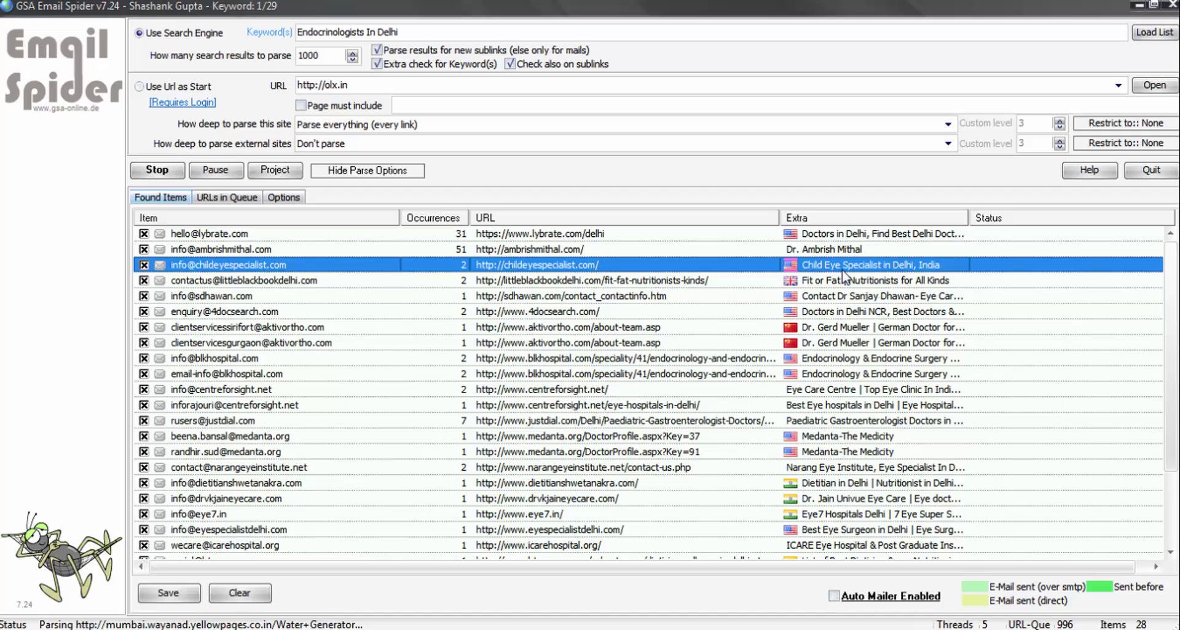
{"action": "left_click", "coordinate": [839, 281]}
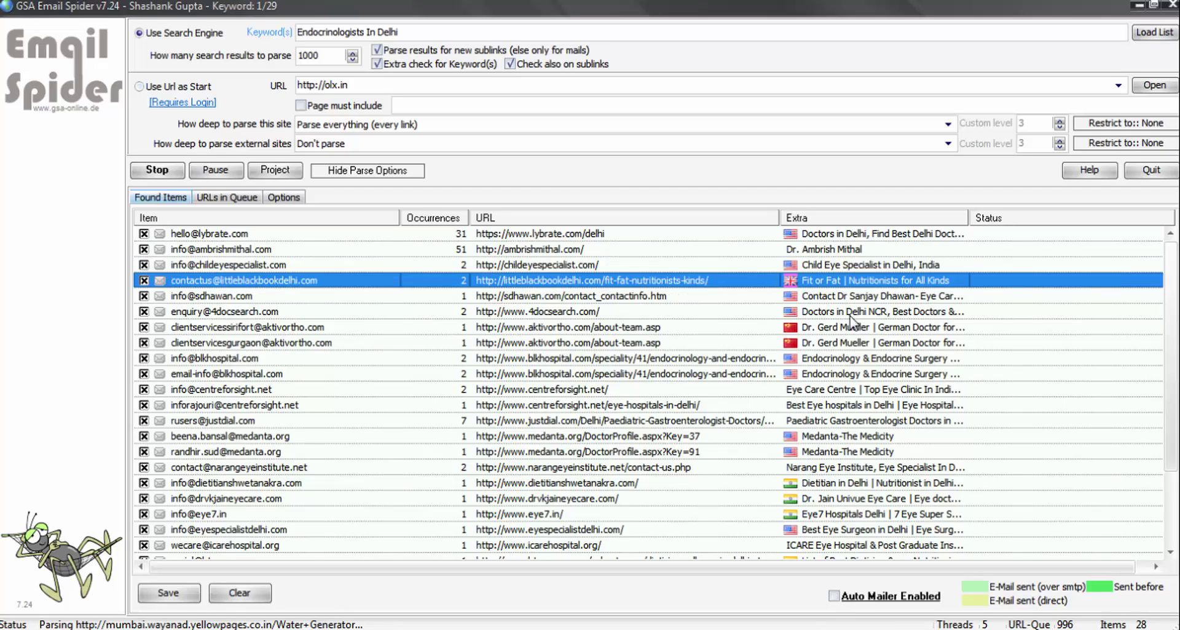
{"action": "left_click", "coordinate": [854, 312]}
{"action": "left_click", "coordinate": [846, 389]}
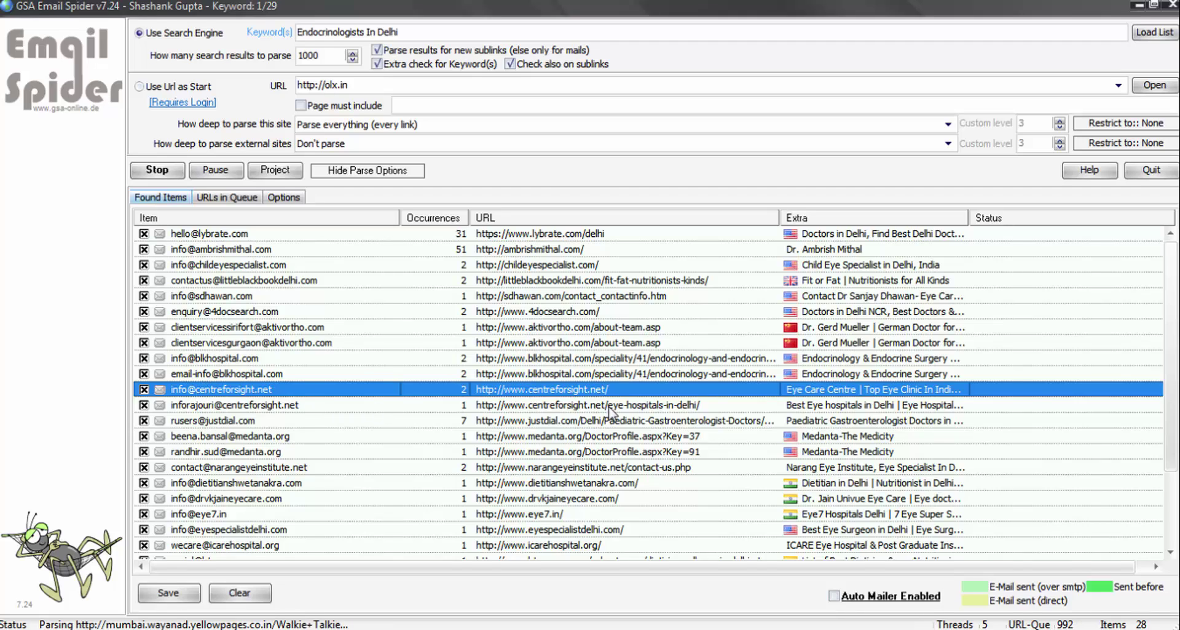
{"action": "left_click", "coordinate": [631, 469]}
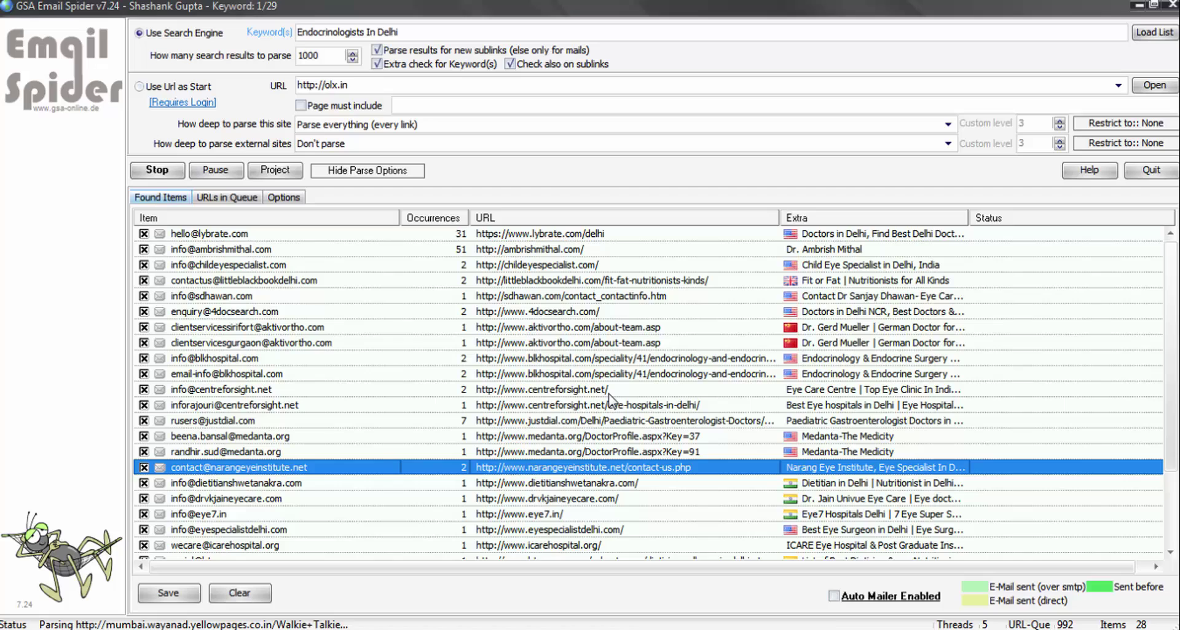
{"action": "left_click", "coordinate": [571, 342]}
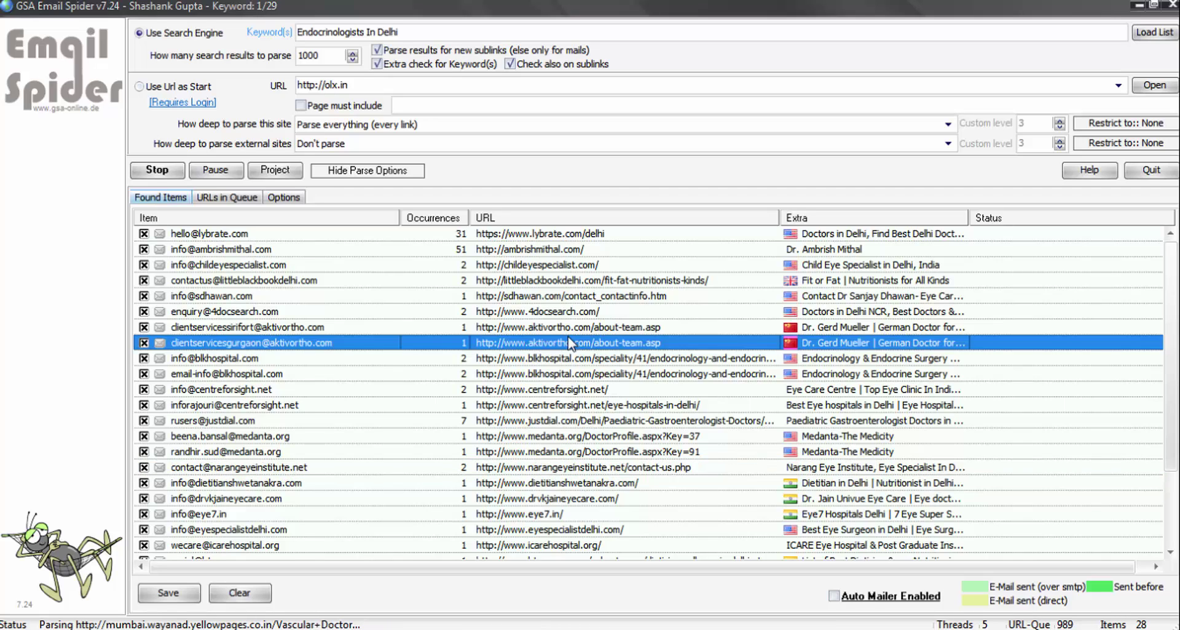